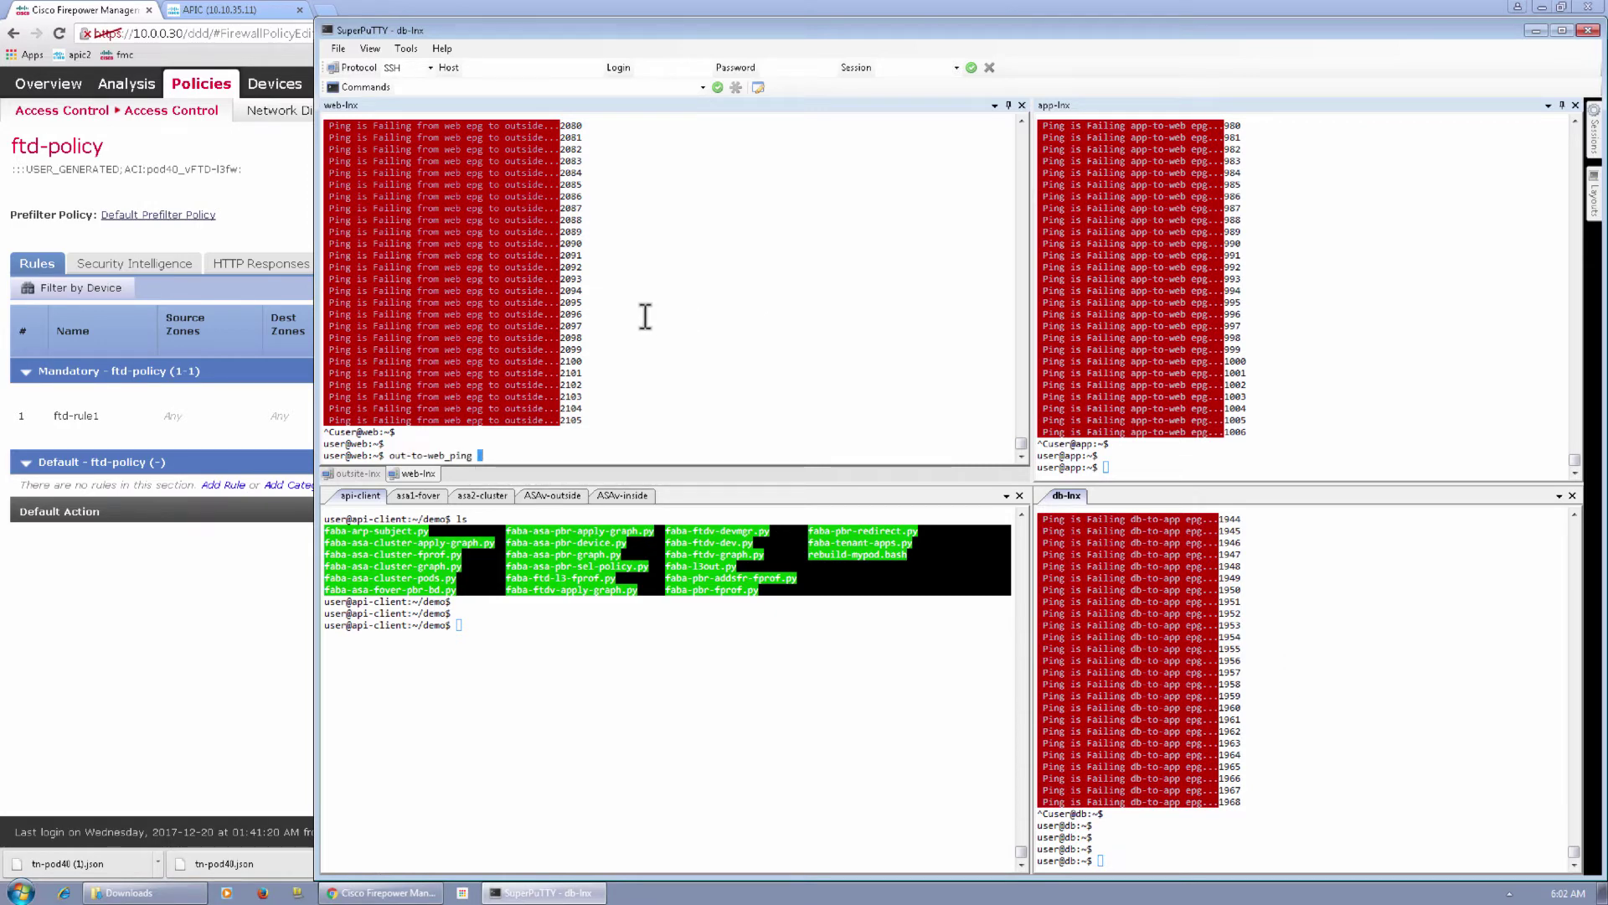
Start the web-to-outside, web-to-app and app-to-db ping loops on the web, app and db hosts
{"action": "key", "text": "Return"}
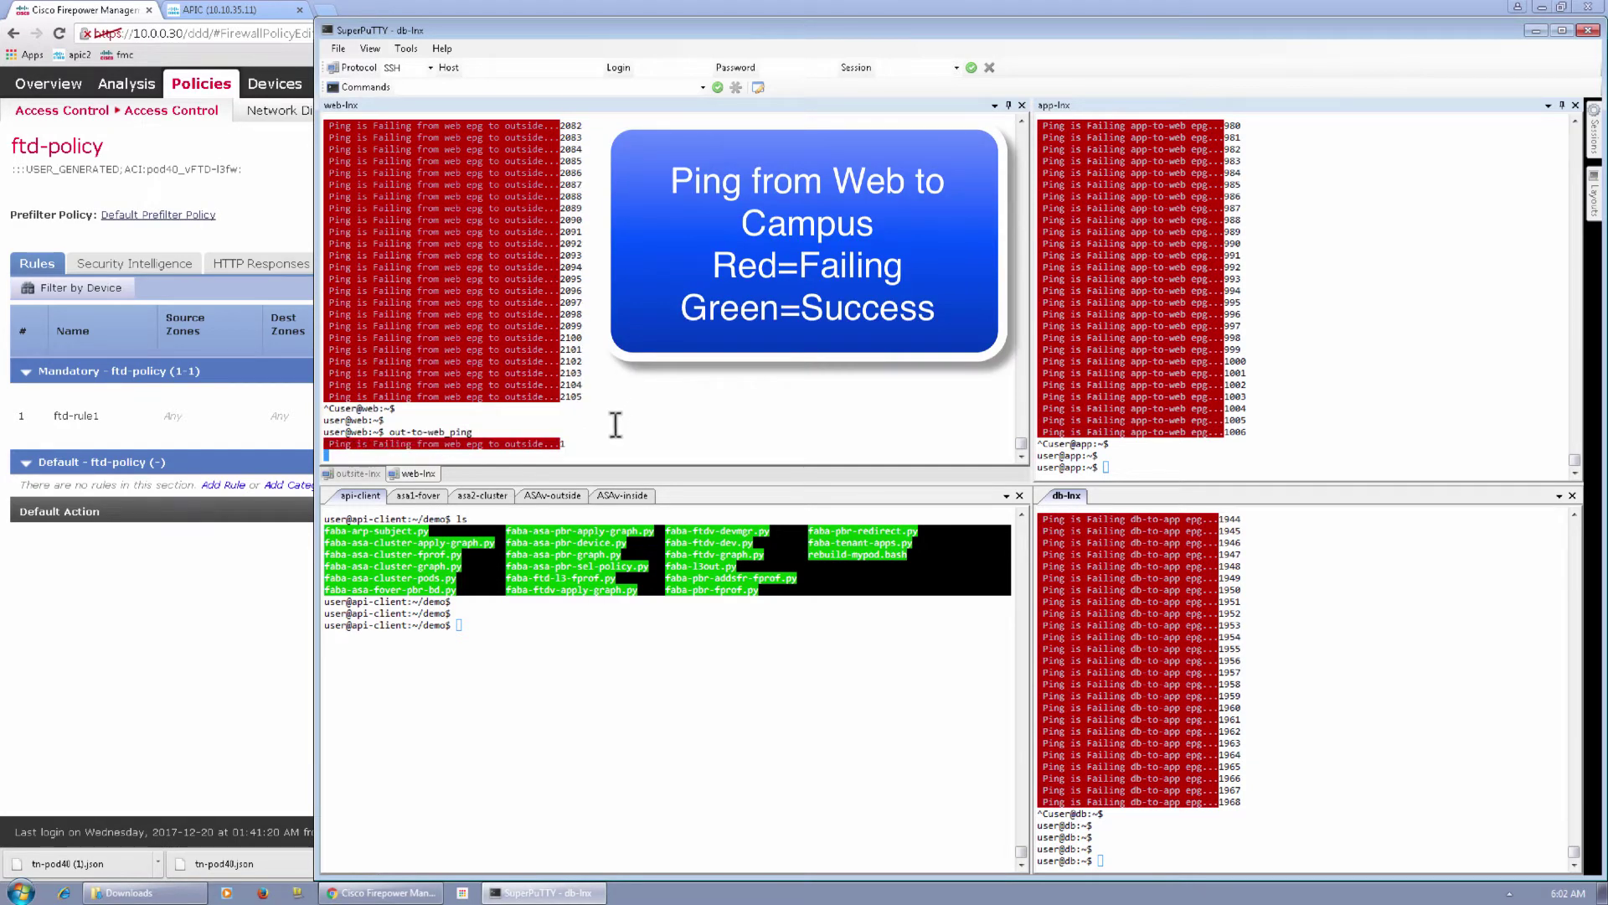
{"action": "left_click", "coordinate": [1352, 386]}
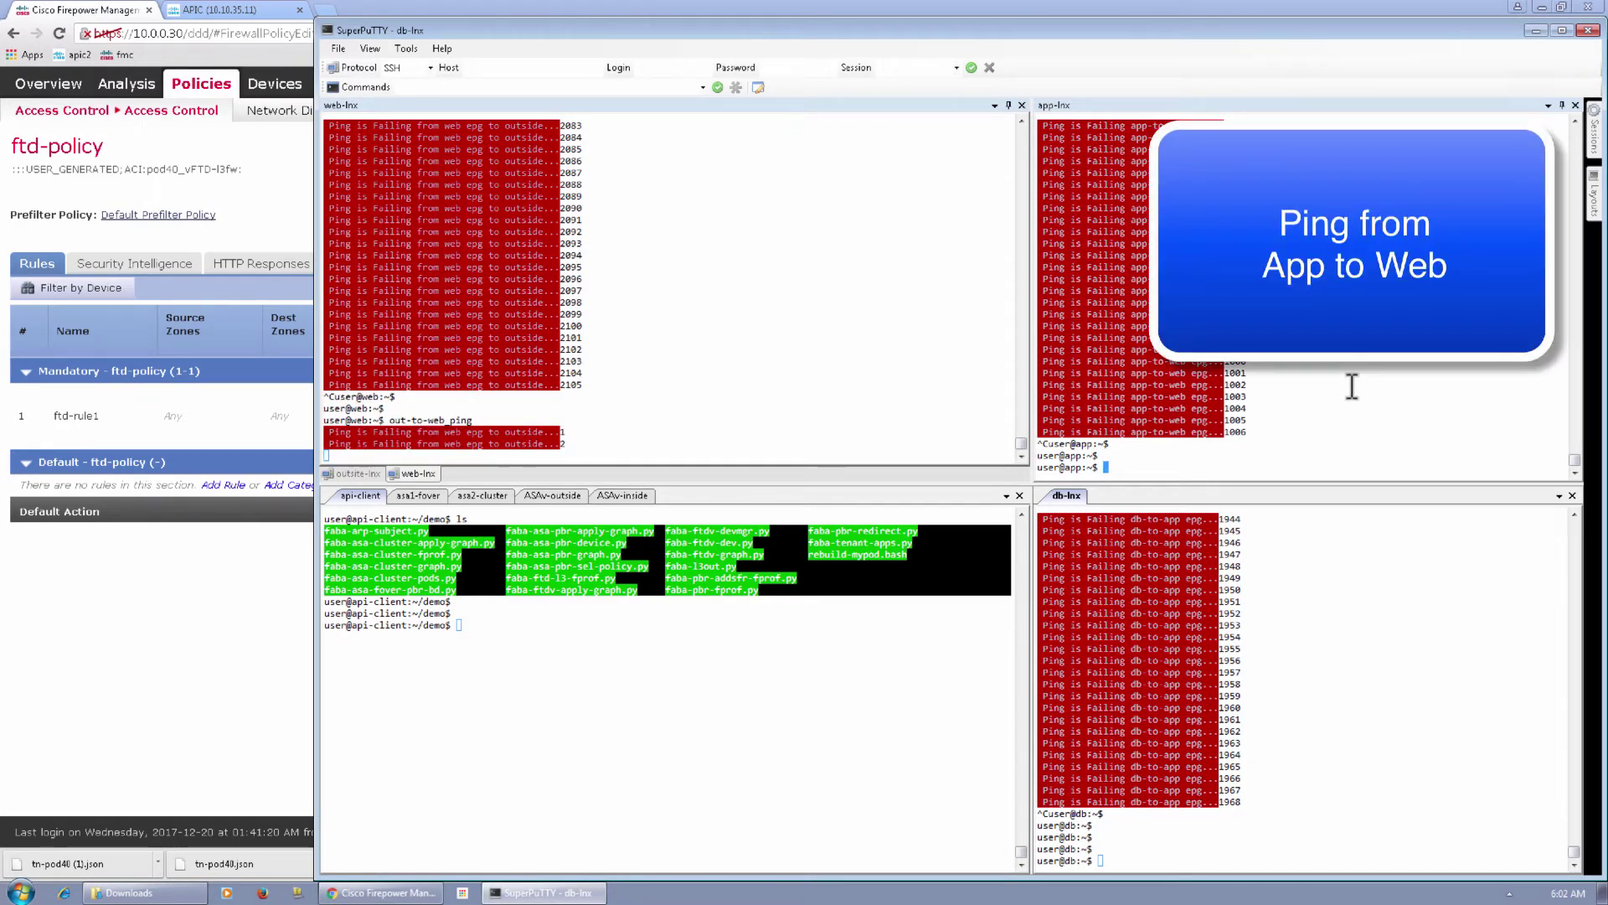
{"action": "key", "text": "Return"}
{"action": "left_click", "coordinate": [1314, 686]}
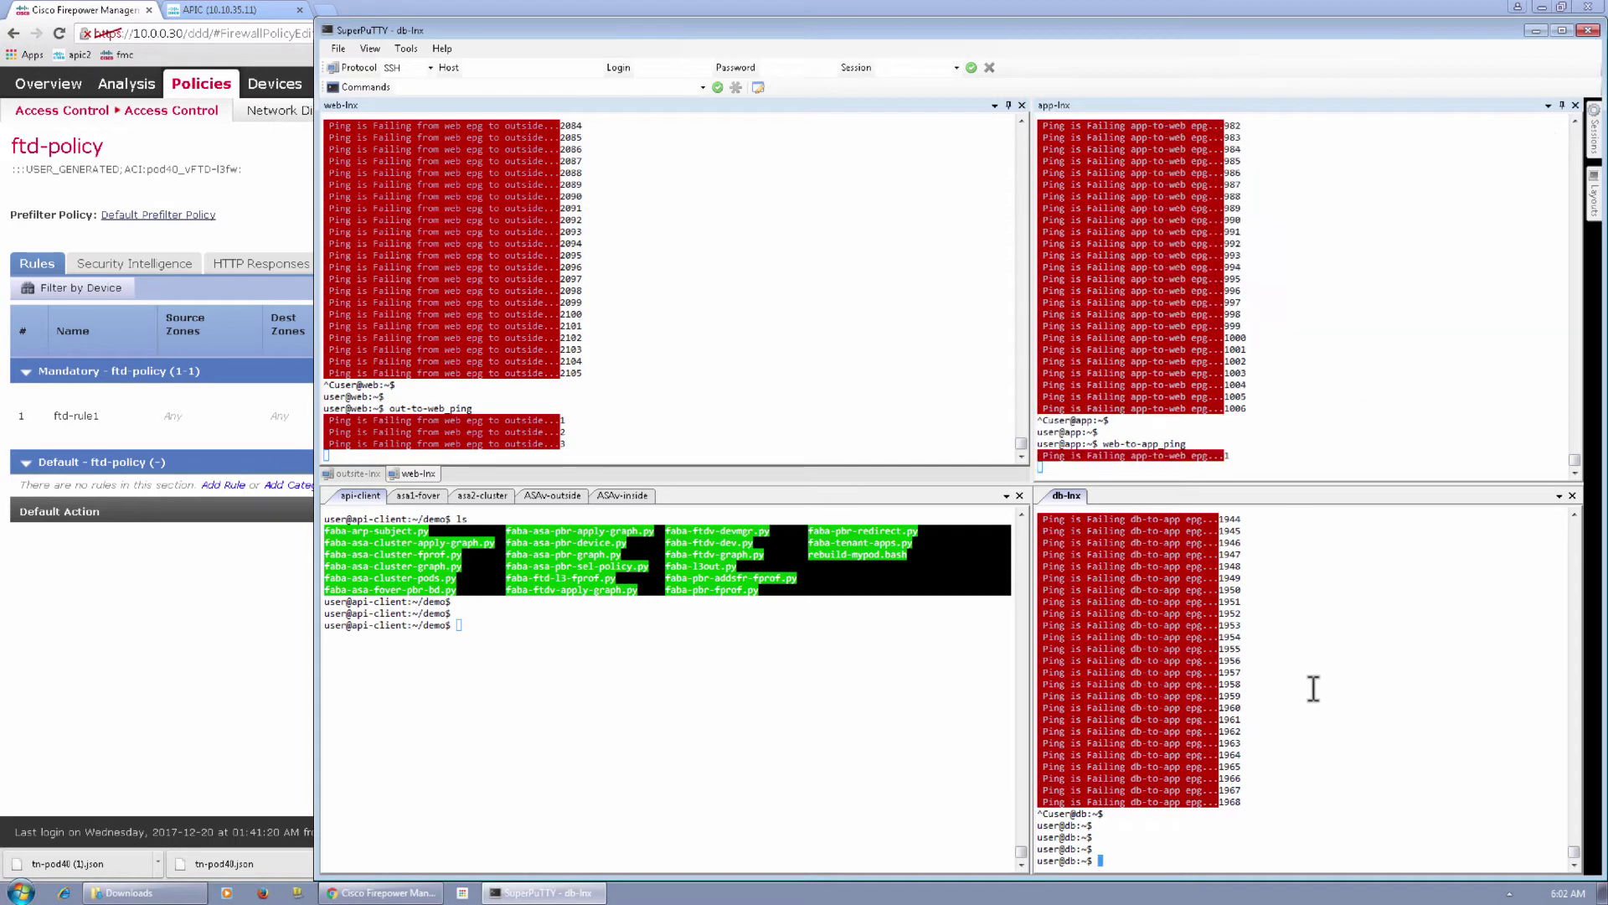
{"action": "type", "text": "app-to-db_ping"}
{"action": "key", "text": "Return"}
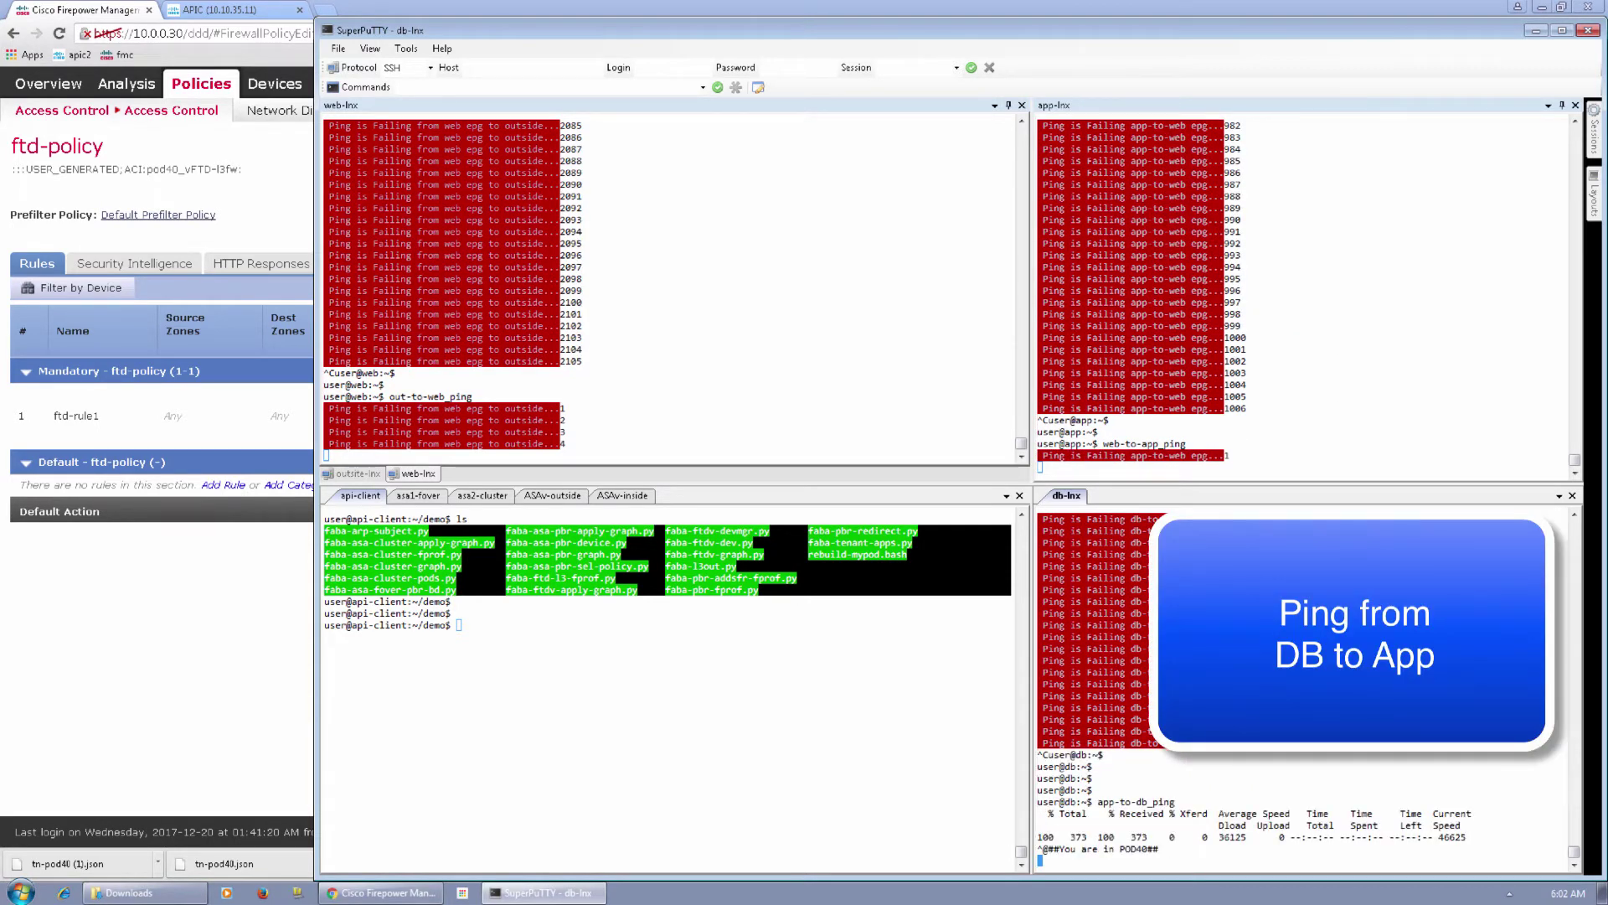
{"action": "left_click", "coordinate": [366, 664]}
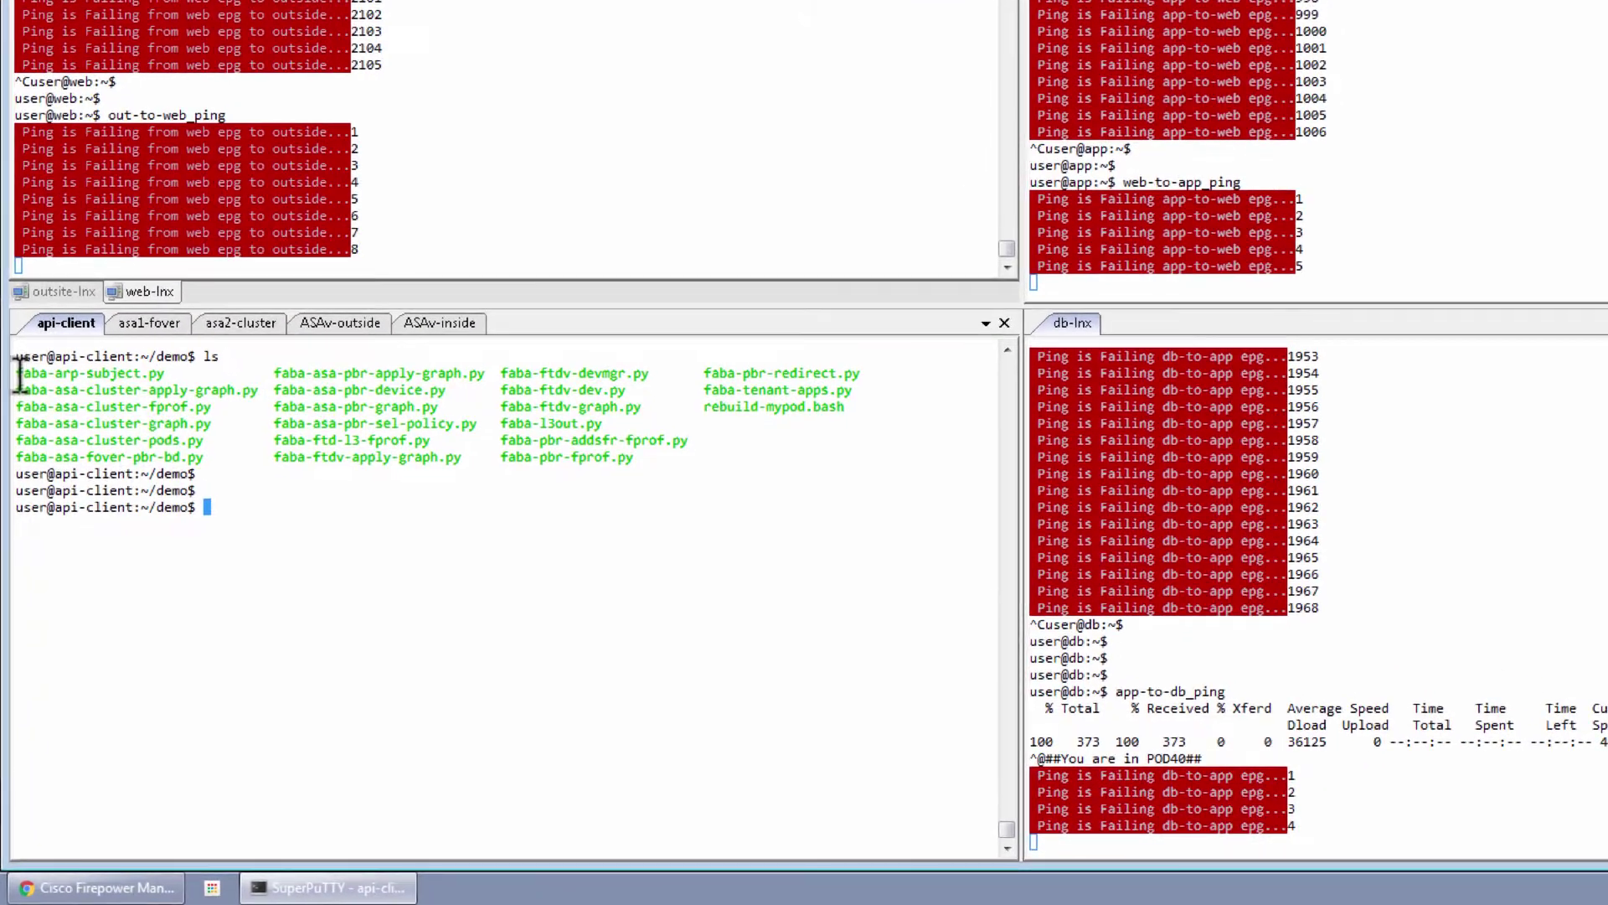
Run 'sh ip' on asa1-fover to list the pod40 context's IP addresses
{"action": "left_click_drag", "start_coordinate": [18, 375], "coordinate": [5, 474]}
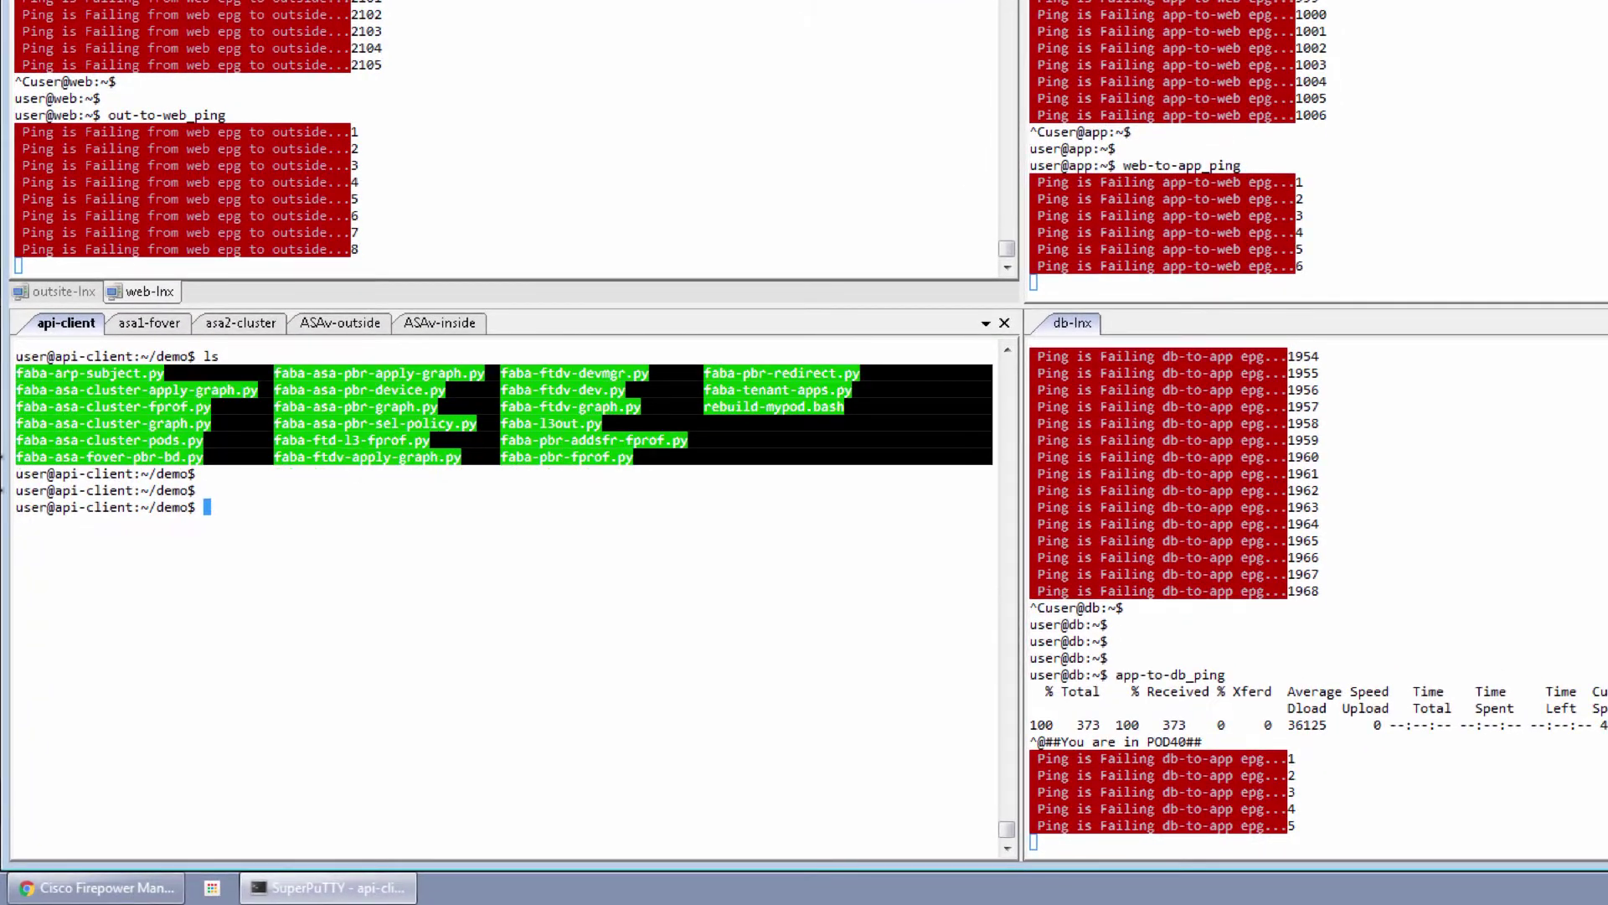
{"action": "left_click", "coordinate": [387, 612]}
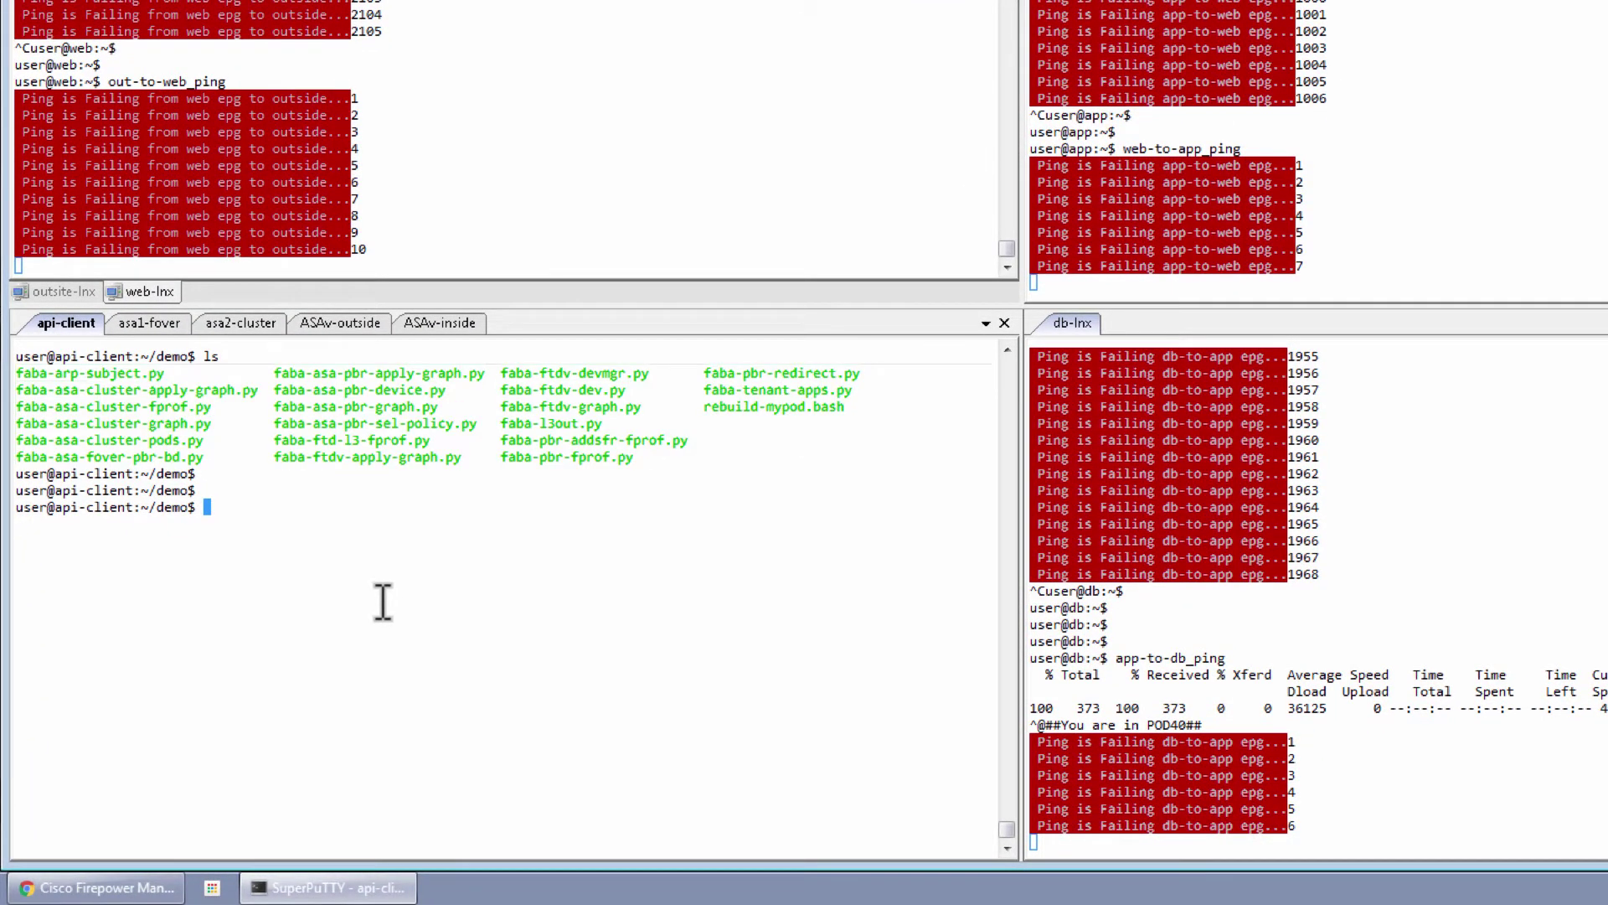
{"action": "left_click", "coordinate": [145, 323]}
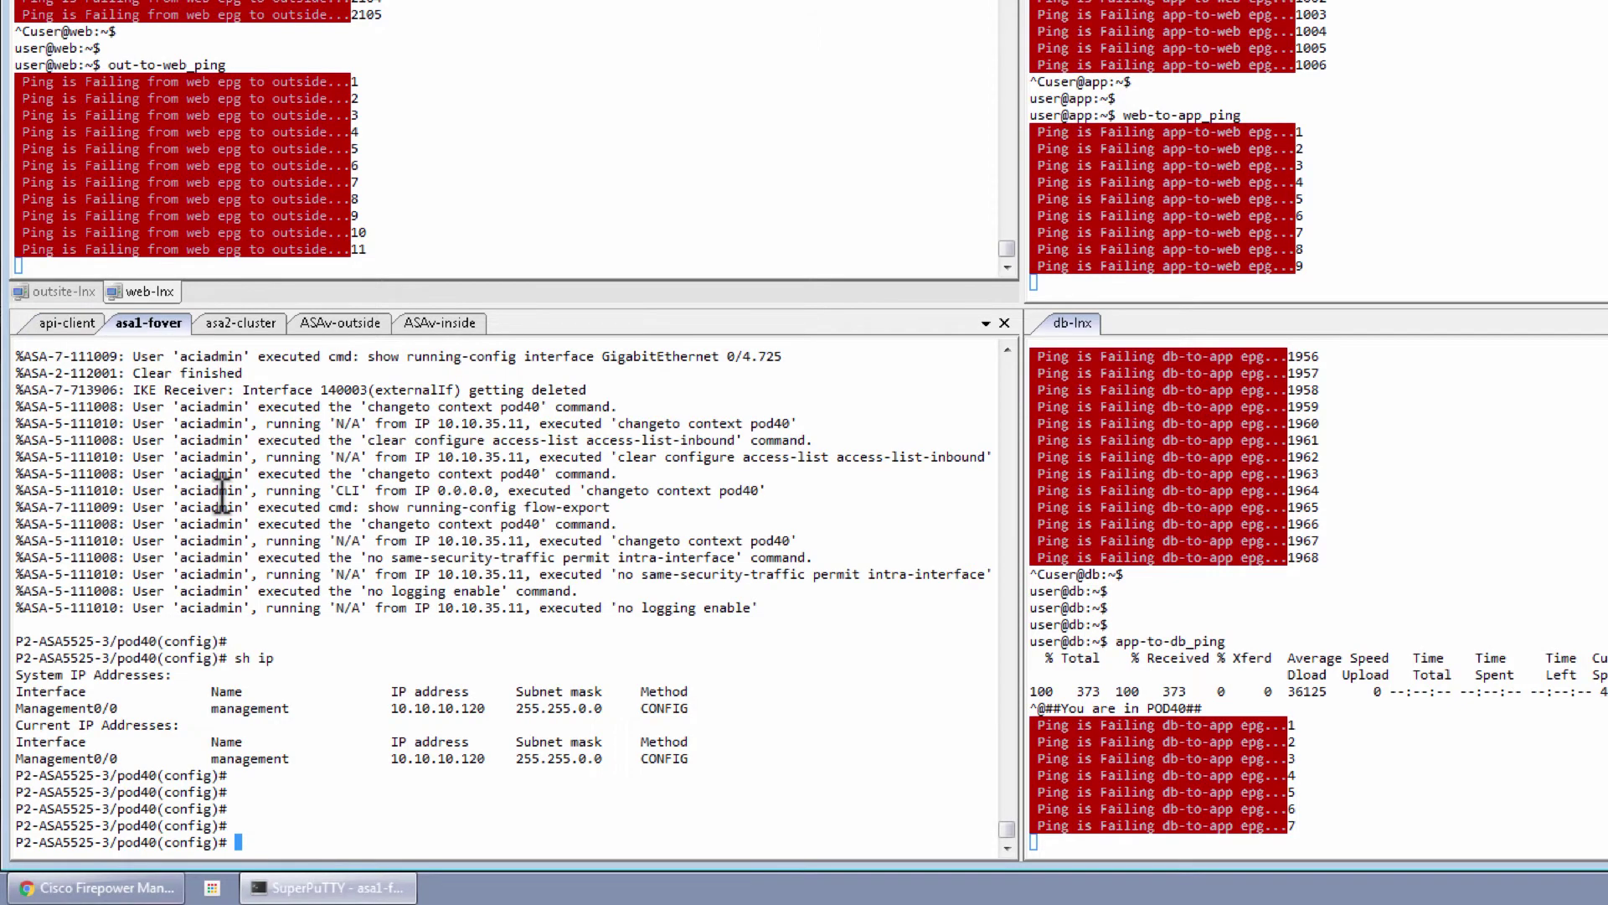
{"action": "key", "text": "Return"}
{"action": "key", "text": "Return"}
{"action": "type", "text": "sh ip"}
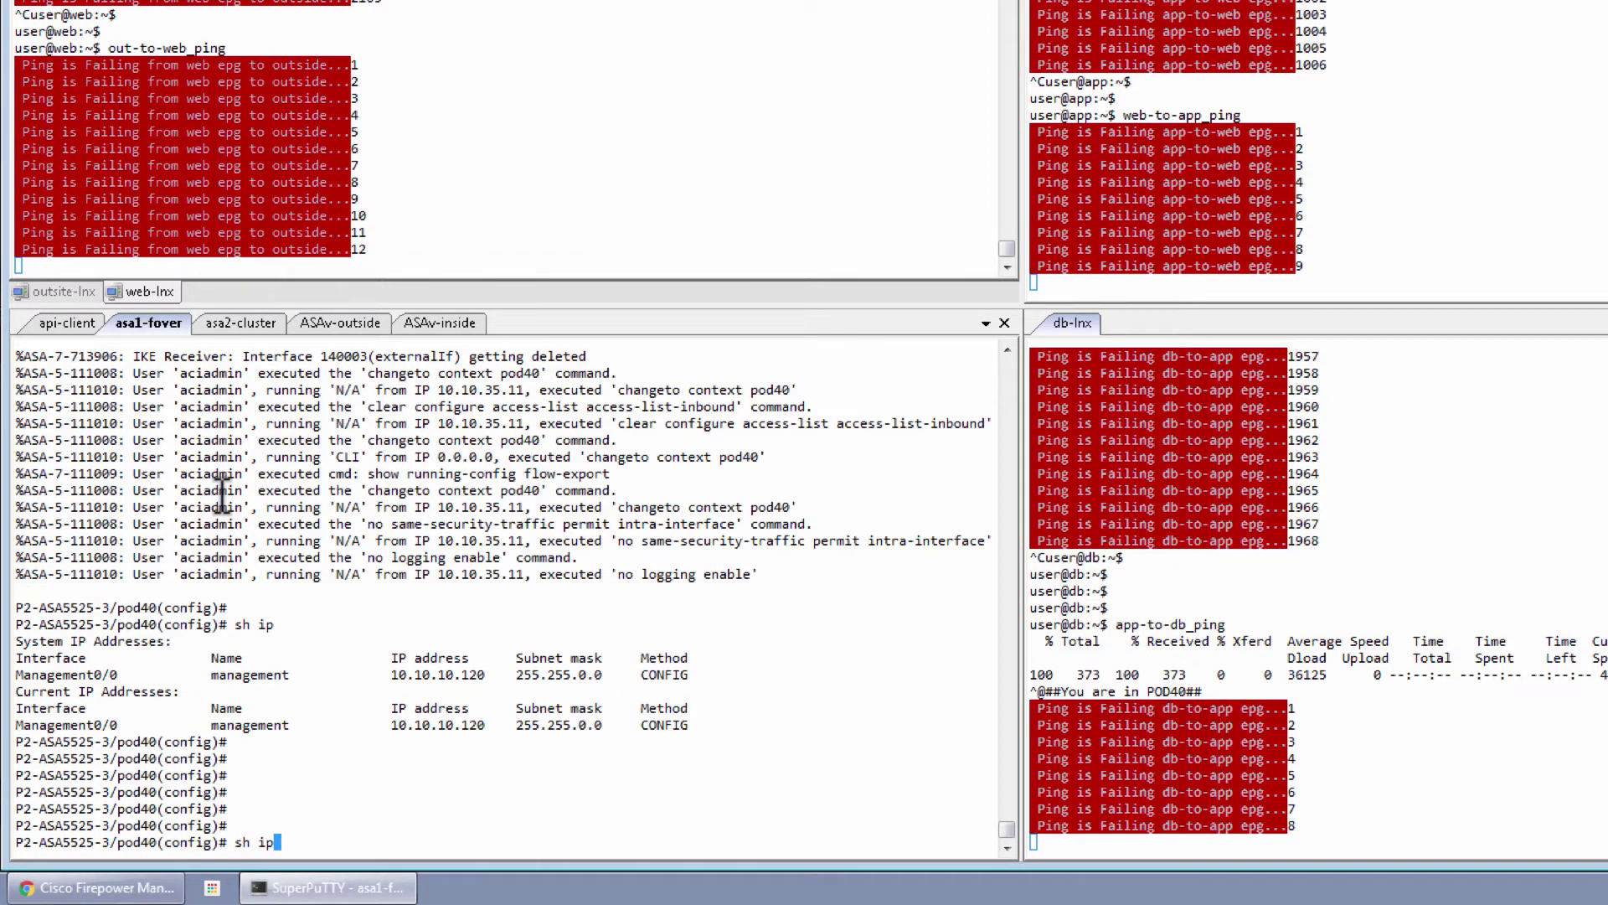
{"action": "key", "text": "Return"}
{"action": "key", "text": "Return"}
{"action": "key", "text": "Return"}
{"action": "key", "text": "Return"}
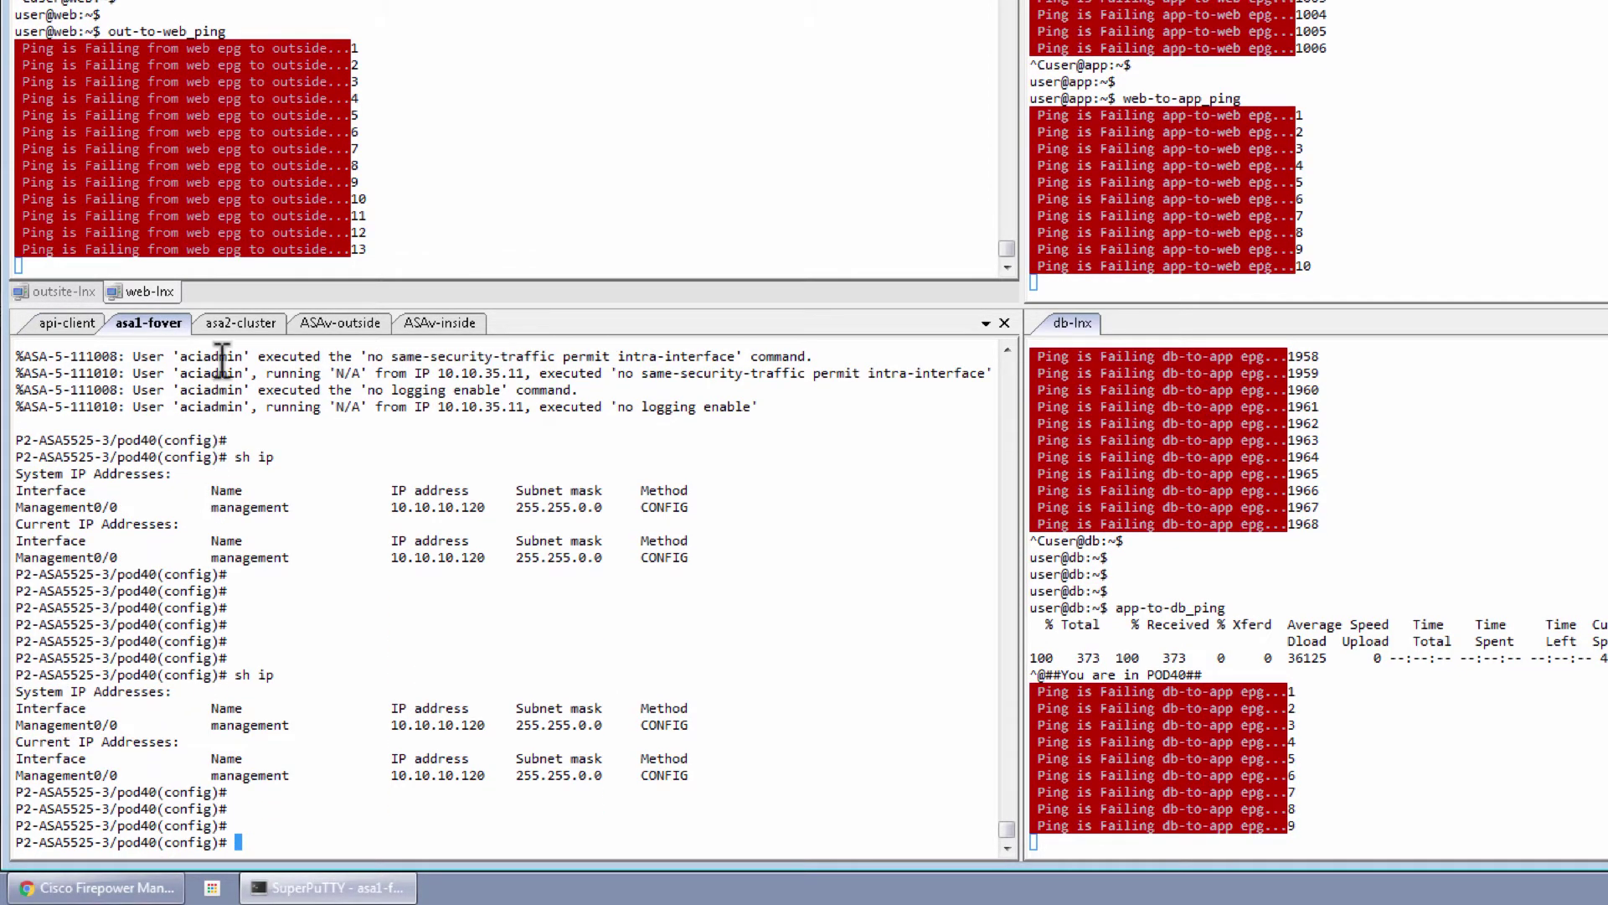
Run 'sh ip' on asa2-cluster, then bring up the Firepower Management Center window
{"action": "left_click", "coordinate": [235, 321]}
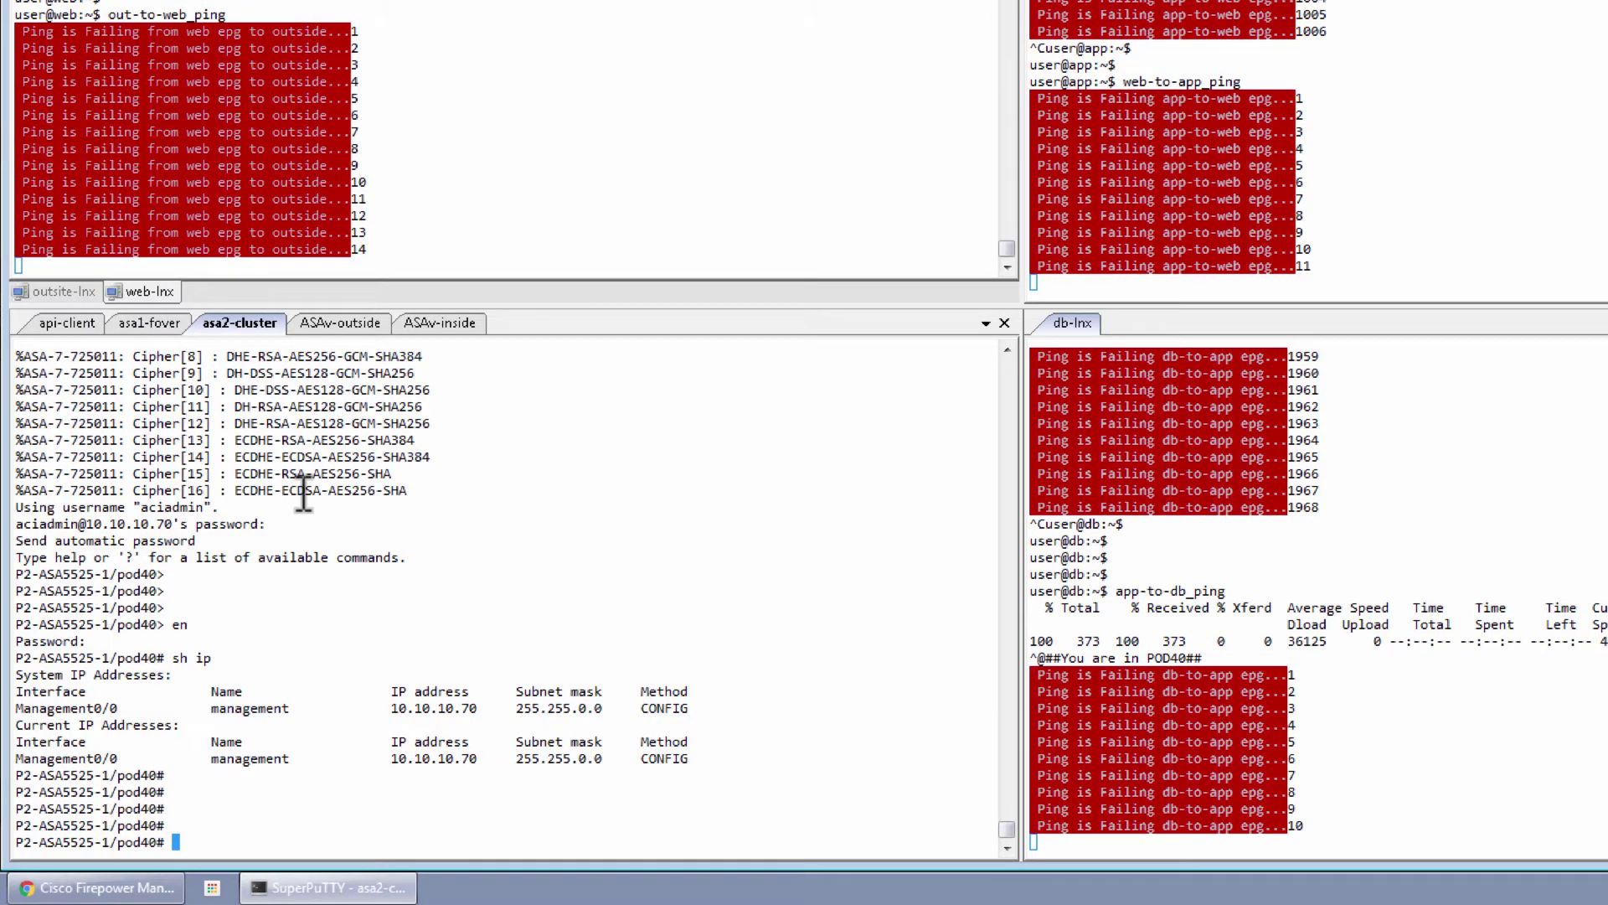
{"action": "key", "text": "Return"}
{"action": "type", "text": "sh ip"}
{"action": "key", "text": "Return"}
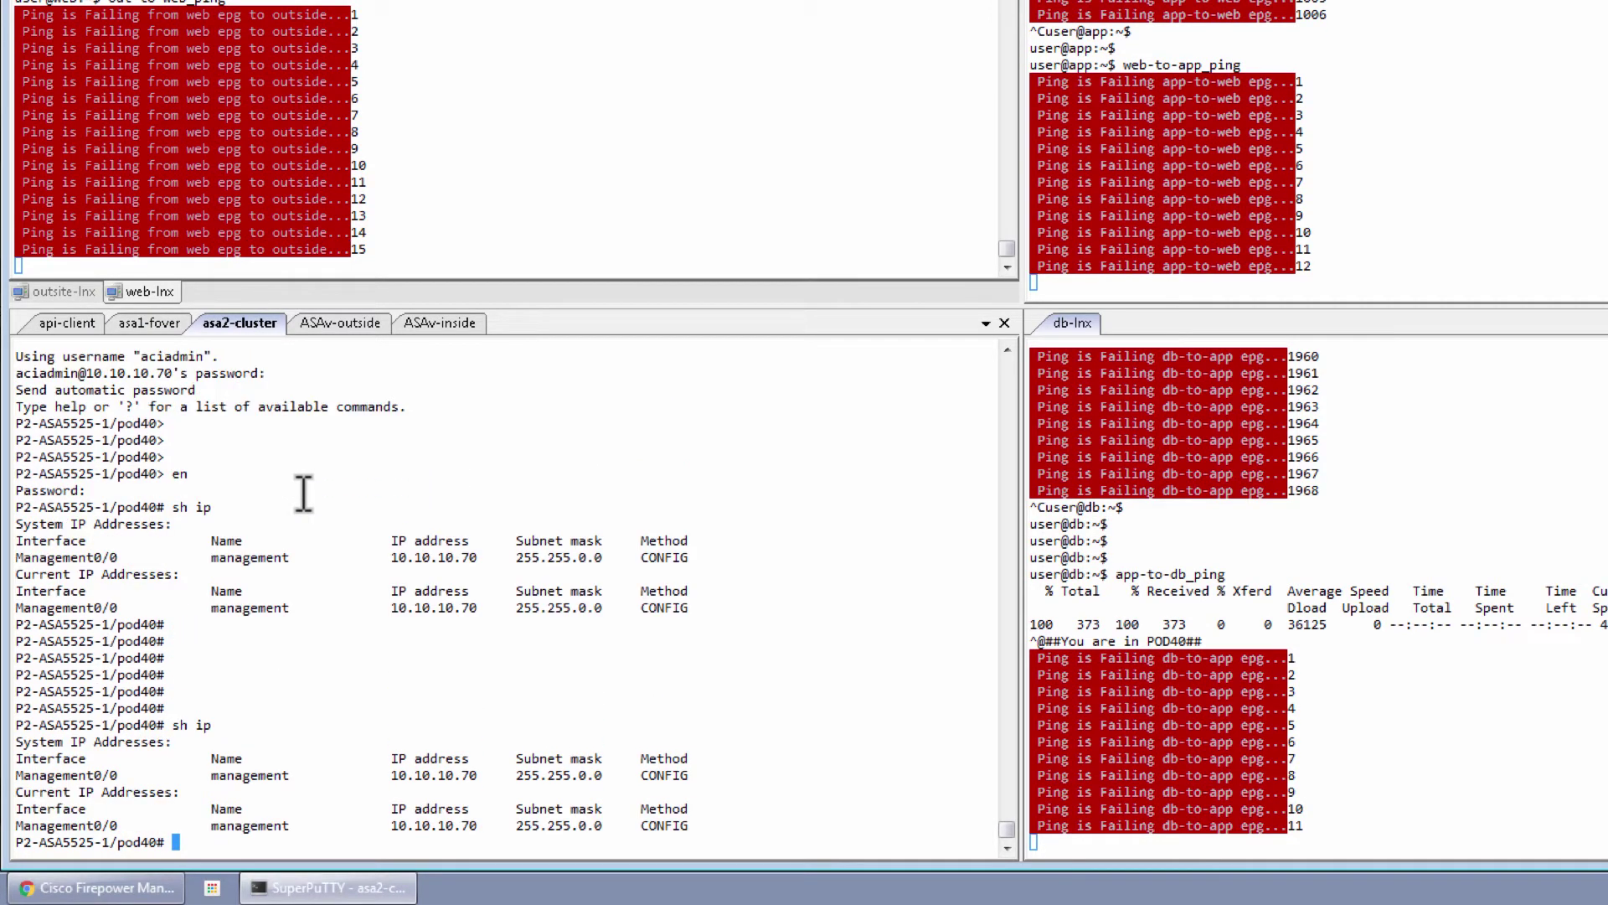
{"action": "key", "text": "Return"}
{"action": "key", "text": "Return"}
{"action": "key", "text": "Return"}
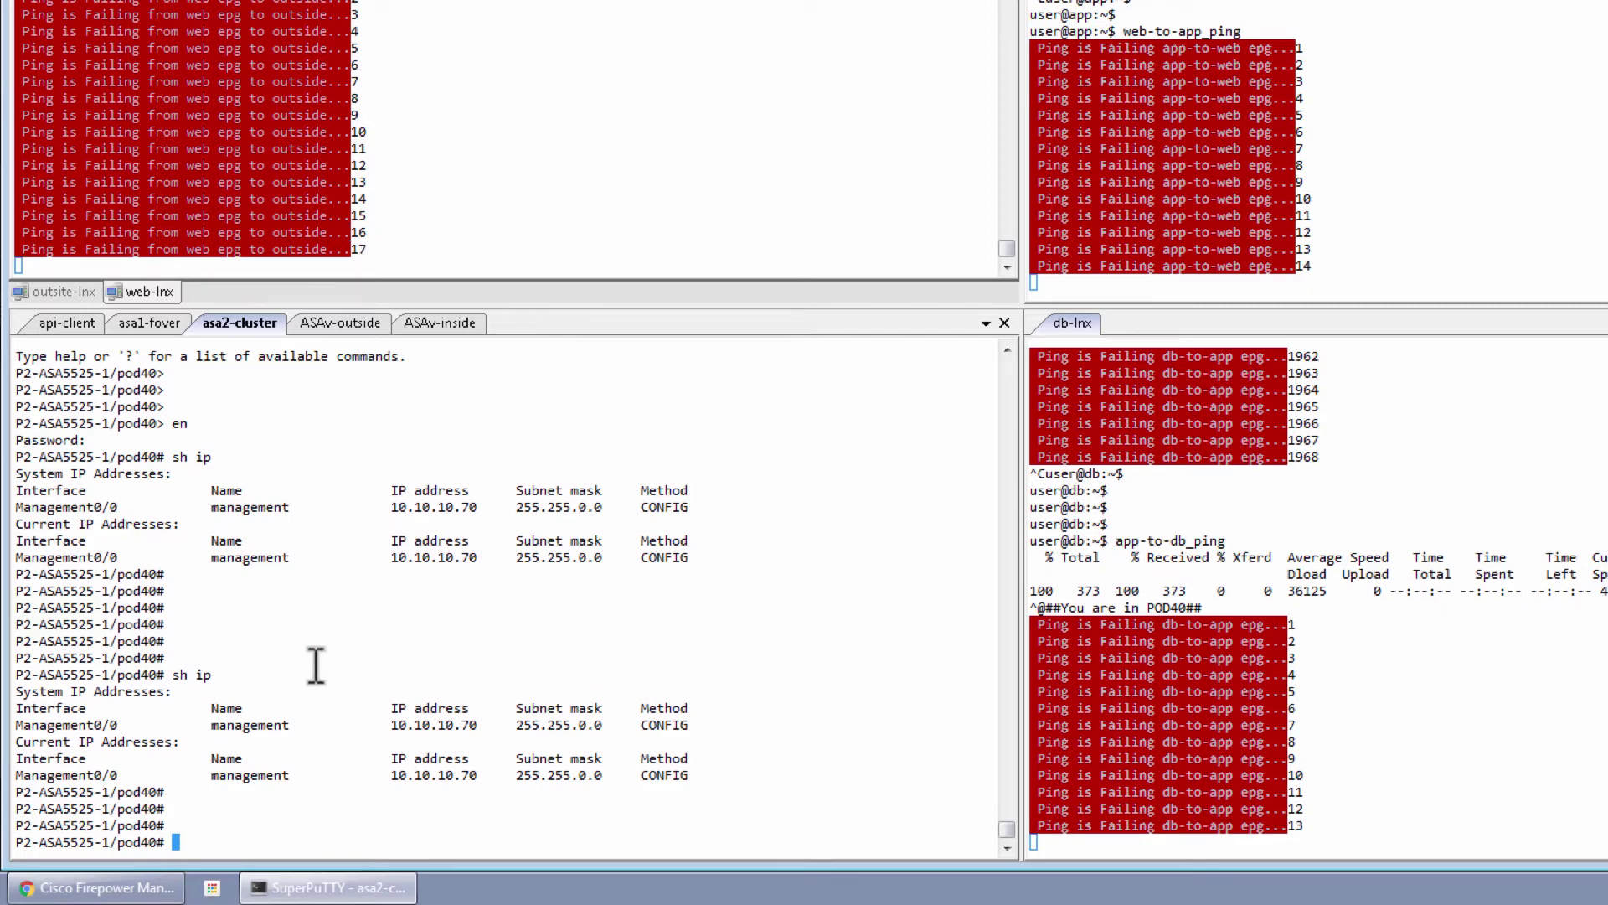
{"action": "left_click", "coordinate": [56, 324]}
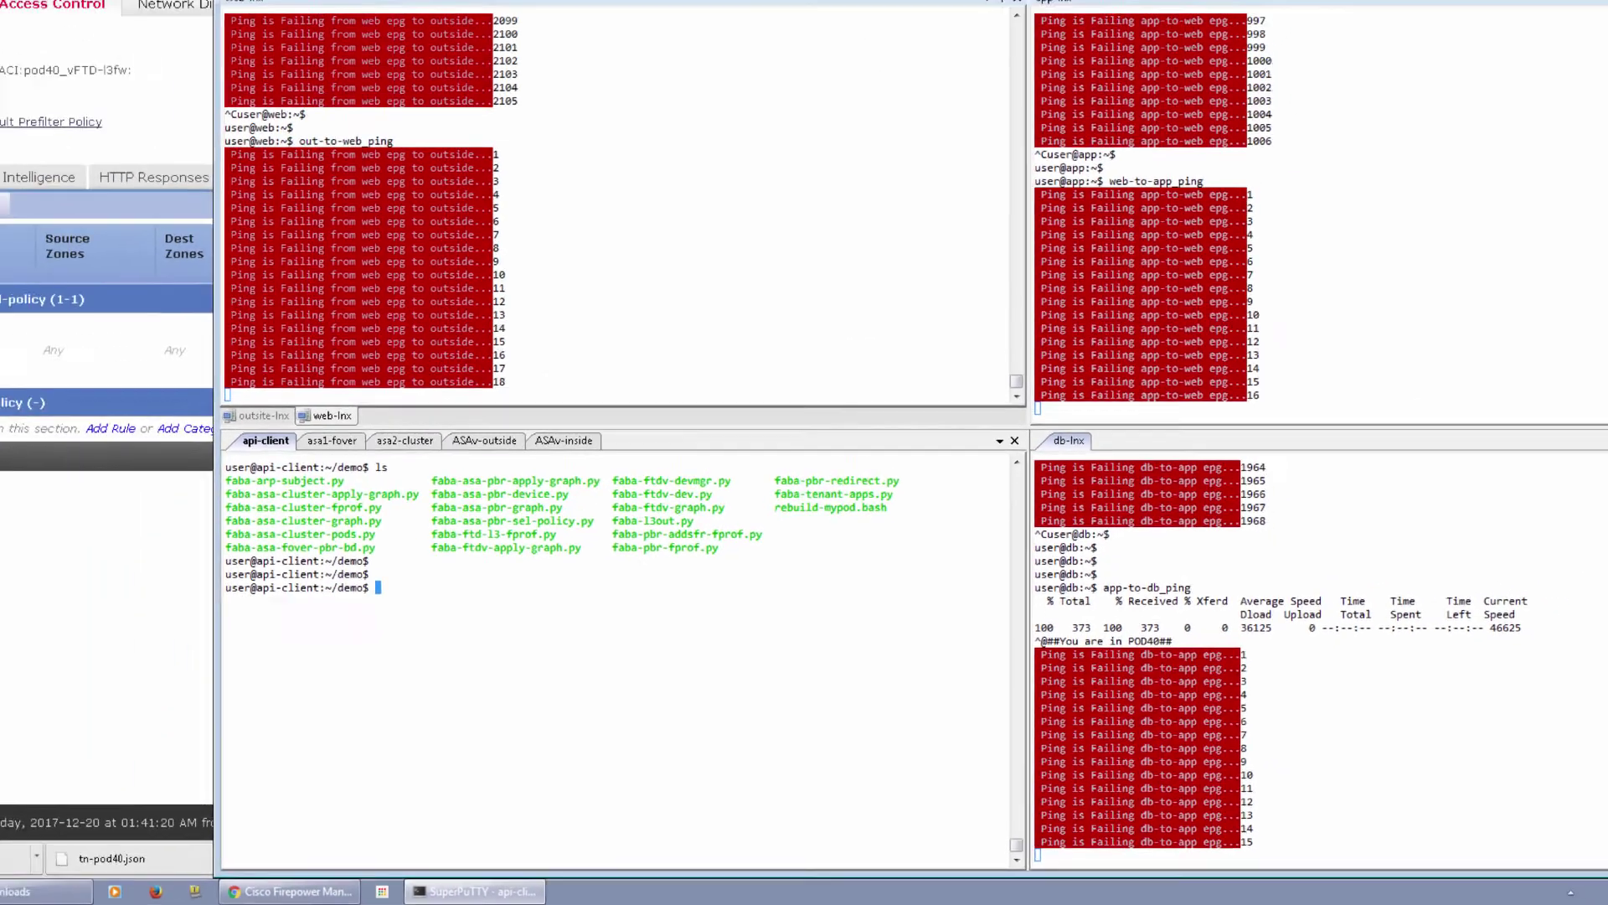
{"action": "left_click", "coordinate": [107, 11]}
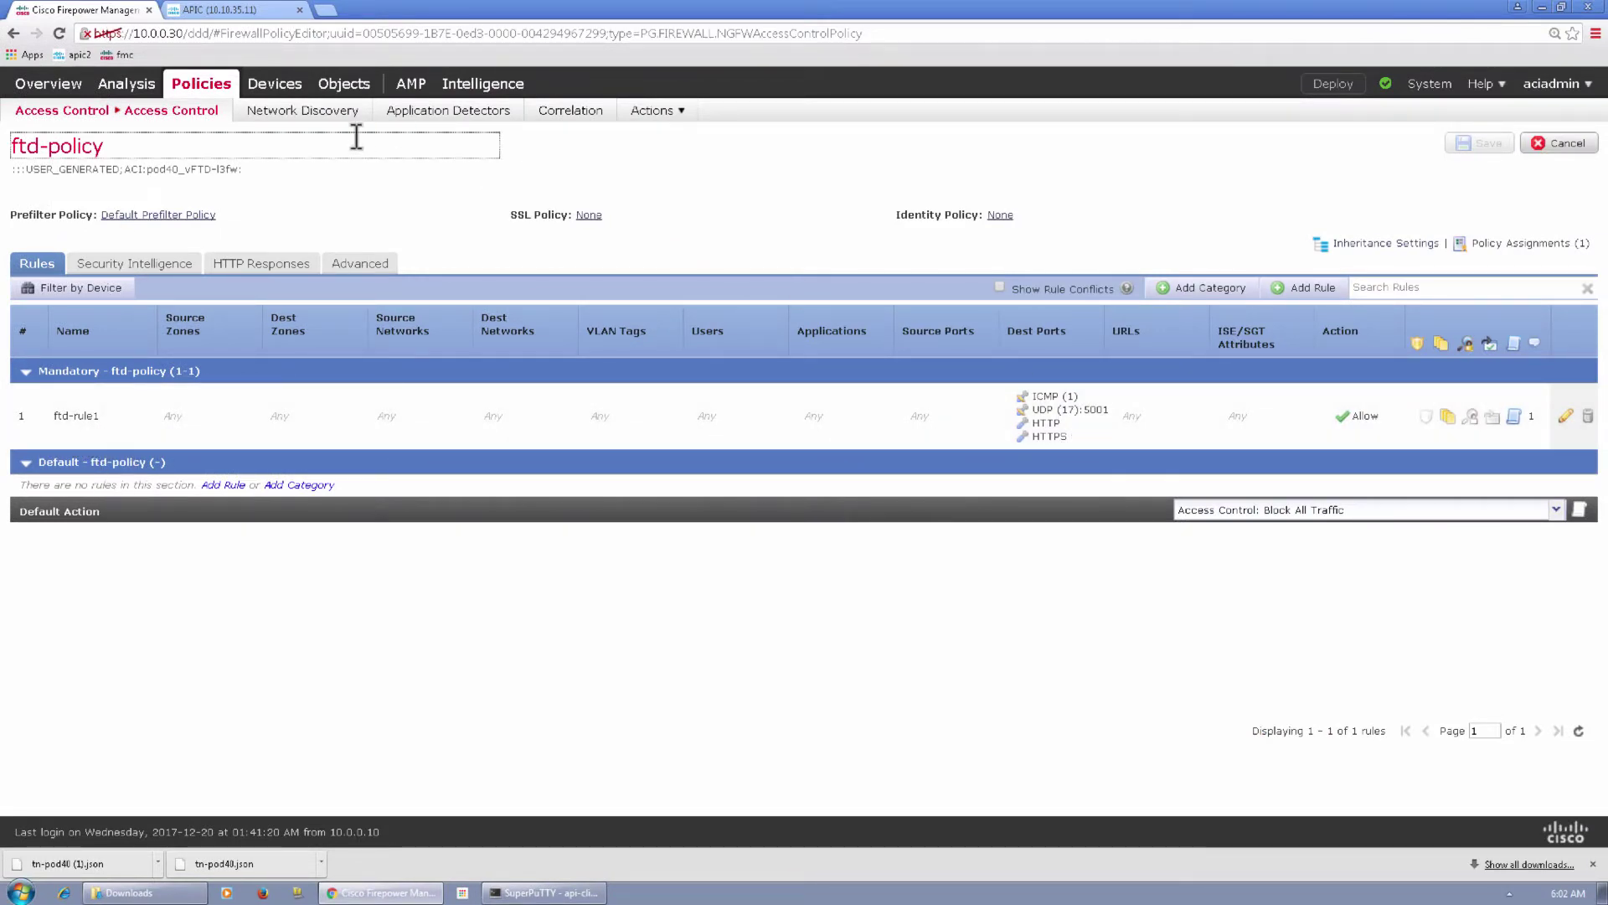
Inspect the NGFWv-HA pair's high availability and Interfaces settings, then return to the Devices list
{"action": "left_click", "coordinate": [273, 84]}
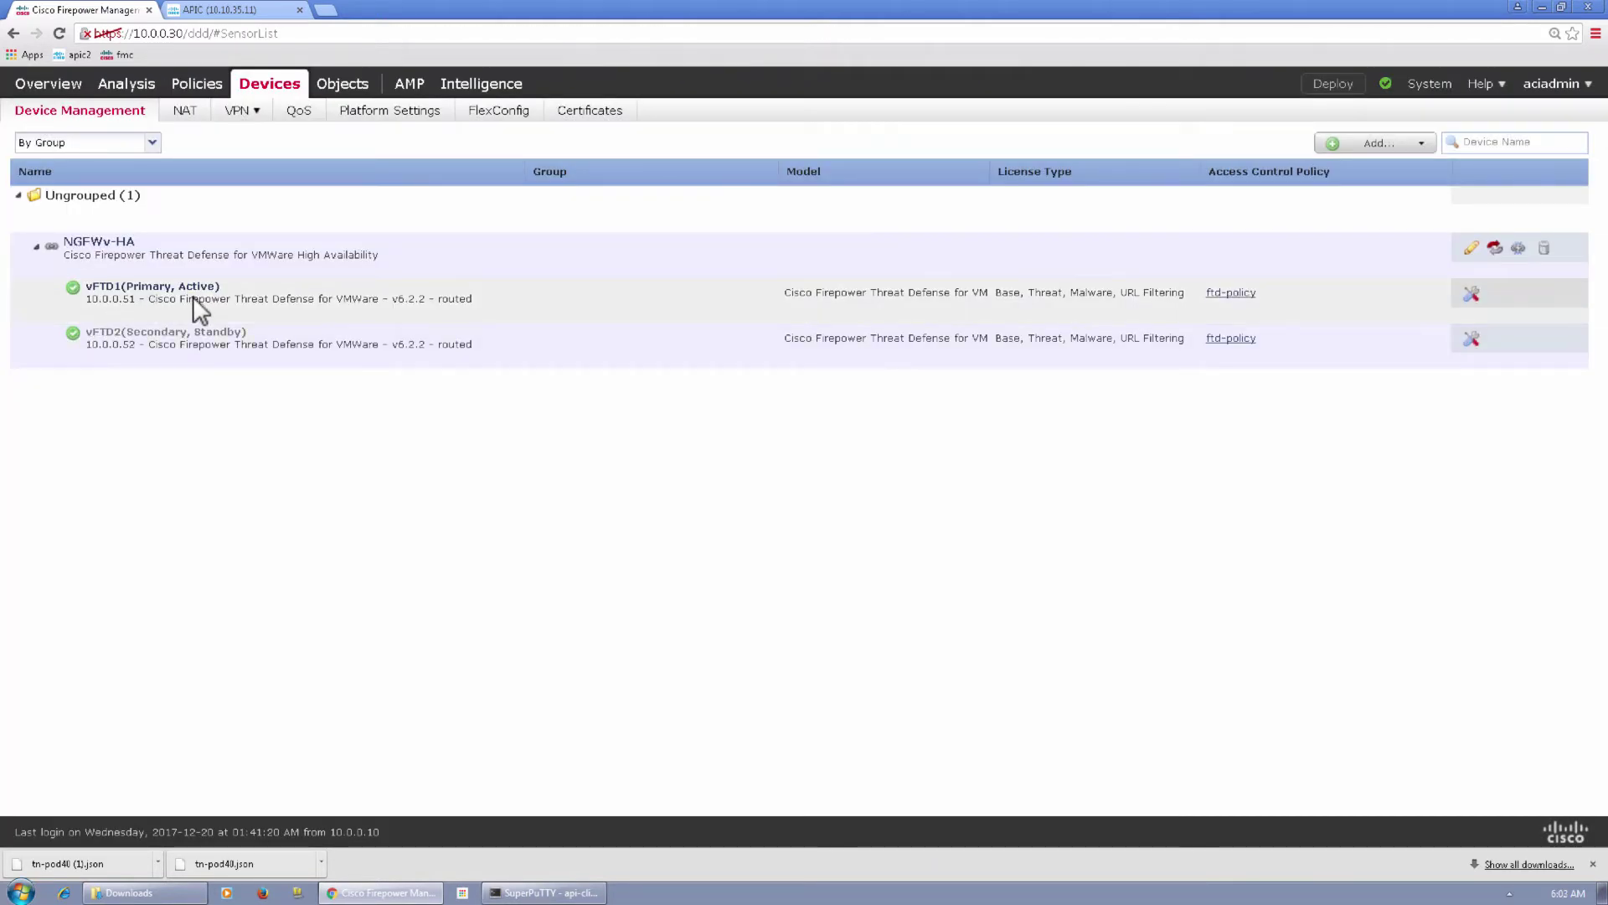
{"action": "left_click", "coordinate": [1468, 251]}
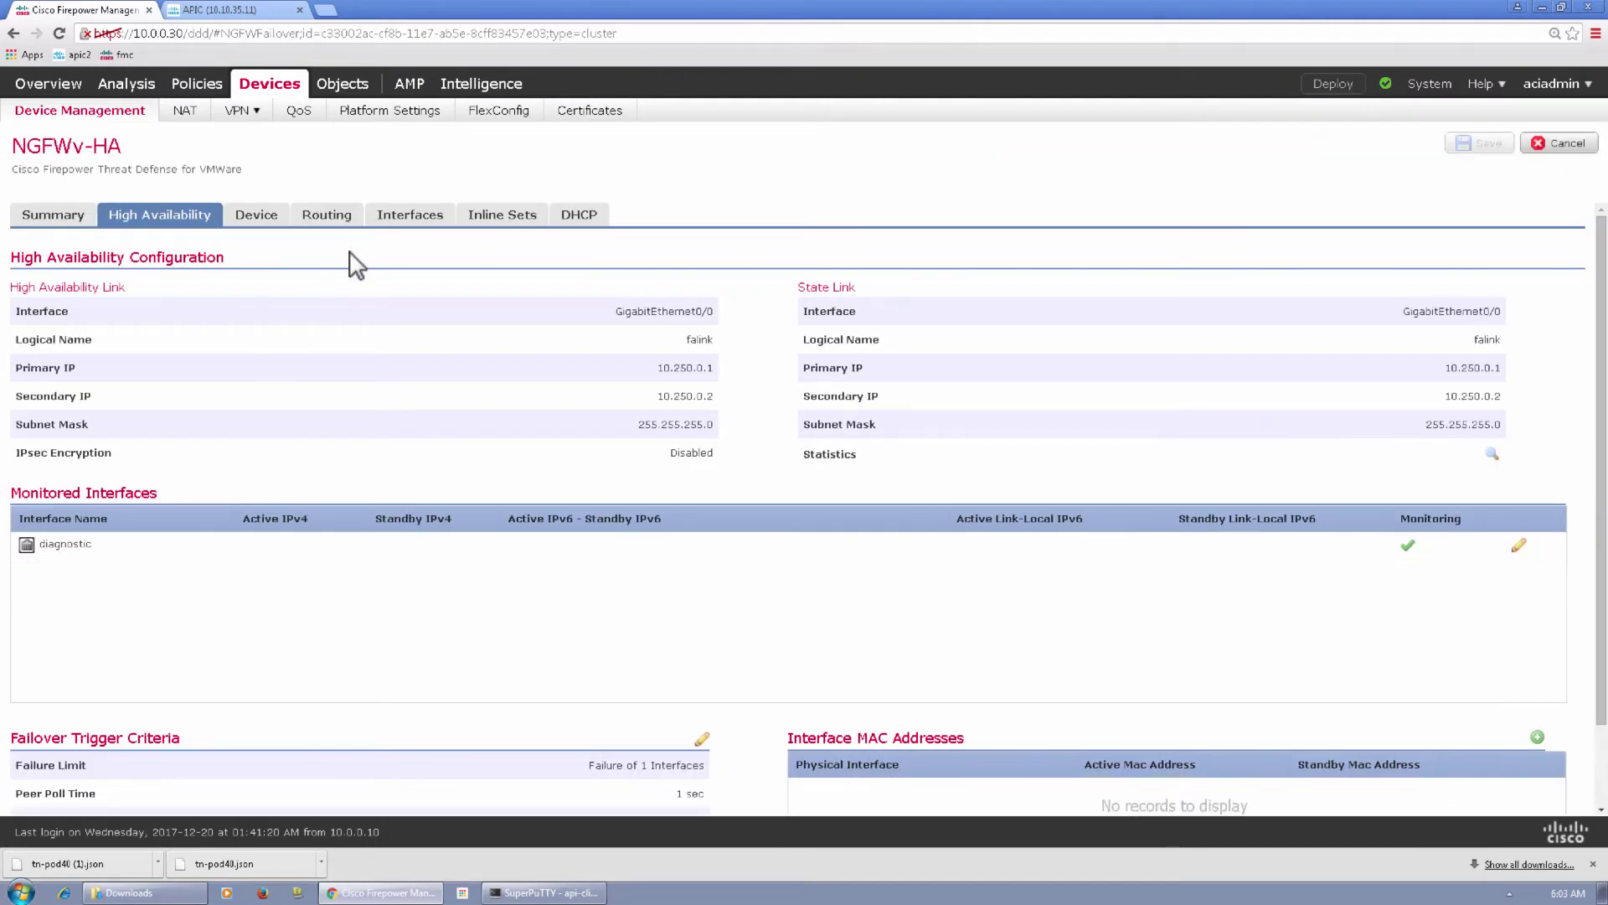
{"action": "left_click", "coordinate": [412, 216]}
{"action": "left_click", "coordinate": [286, 86]}
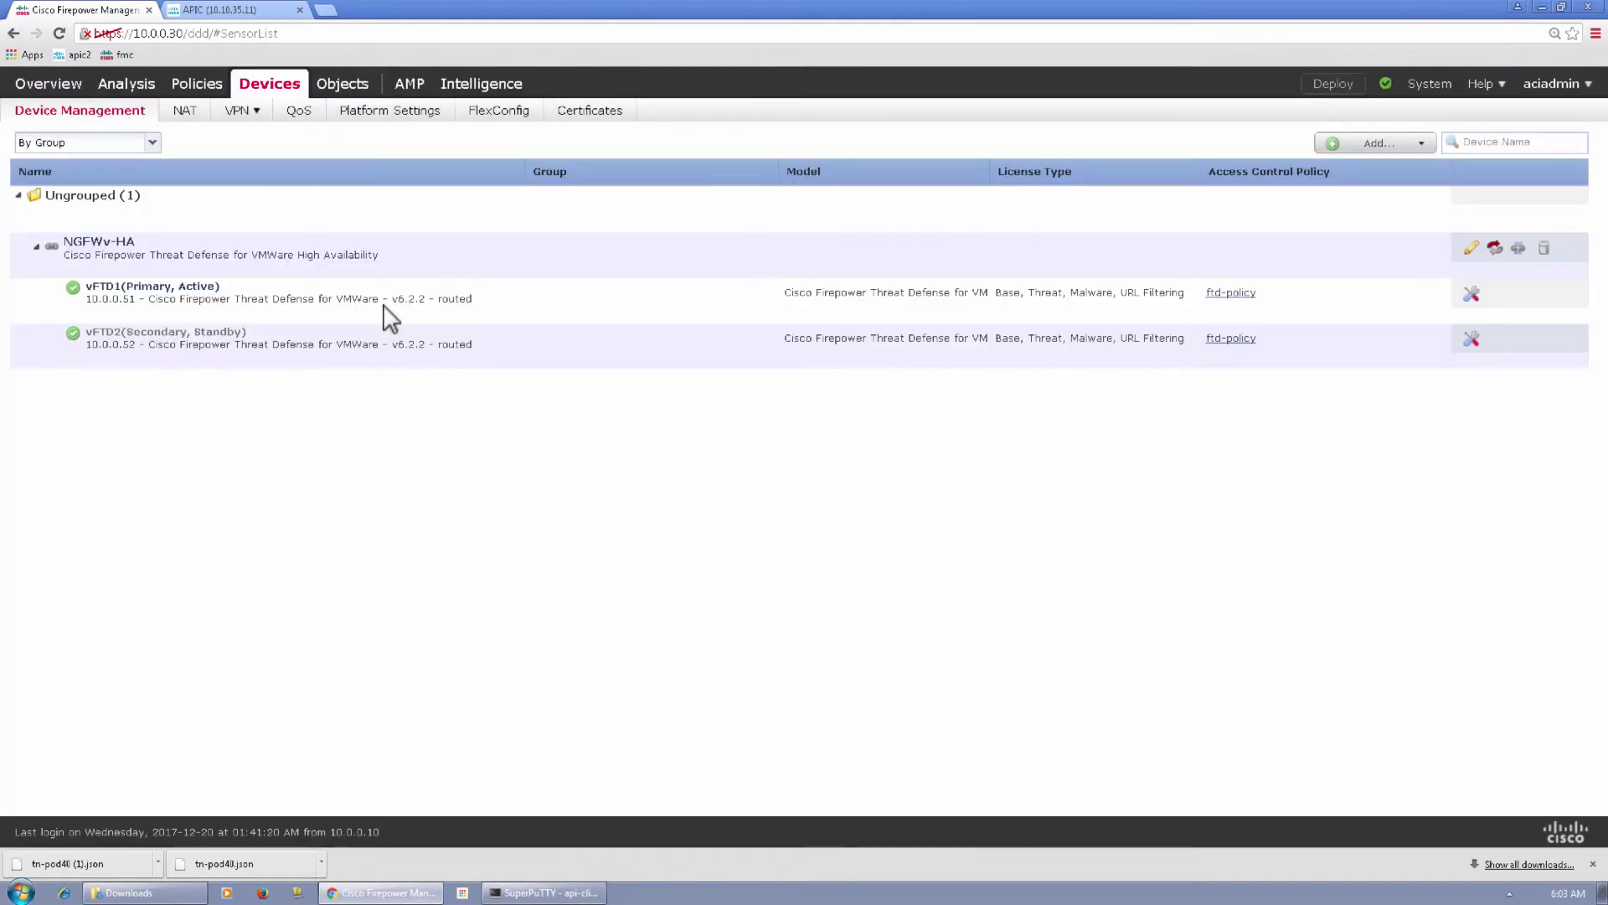
{"action": "left_click", "coordinate": [217, 9]}
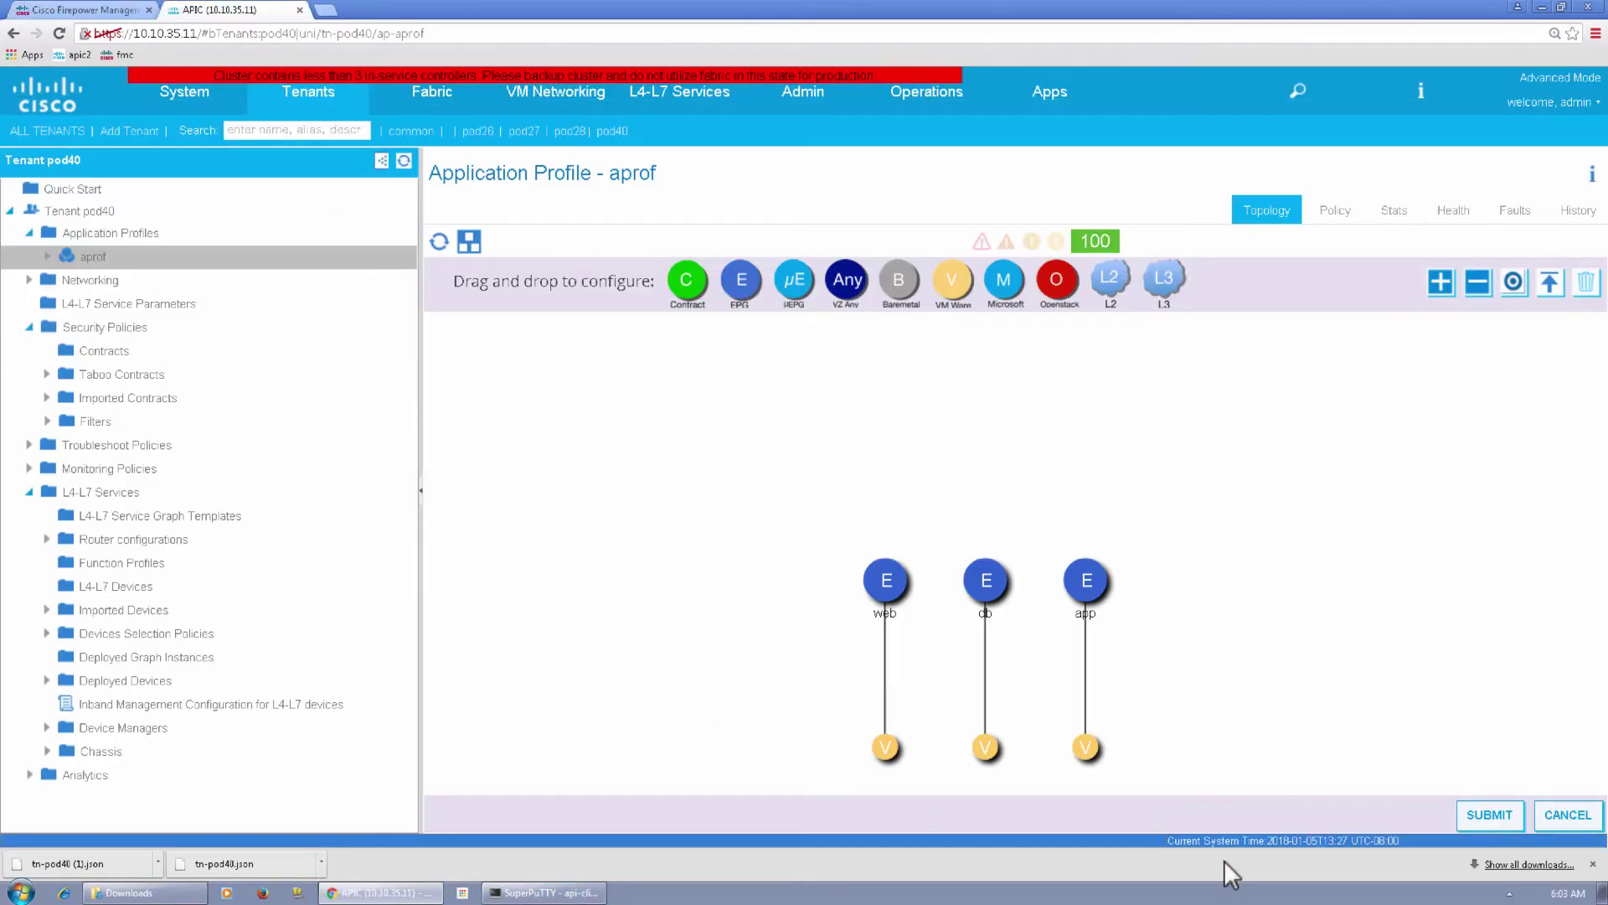
Refresh the aprof application profile topology showing the web, app and db EPGs
{"action": "left_click", "coordinate": [442, 242]}
{"action": "left_click", "coordinate": [553, 893]}
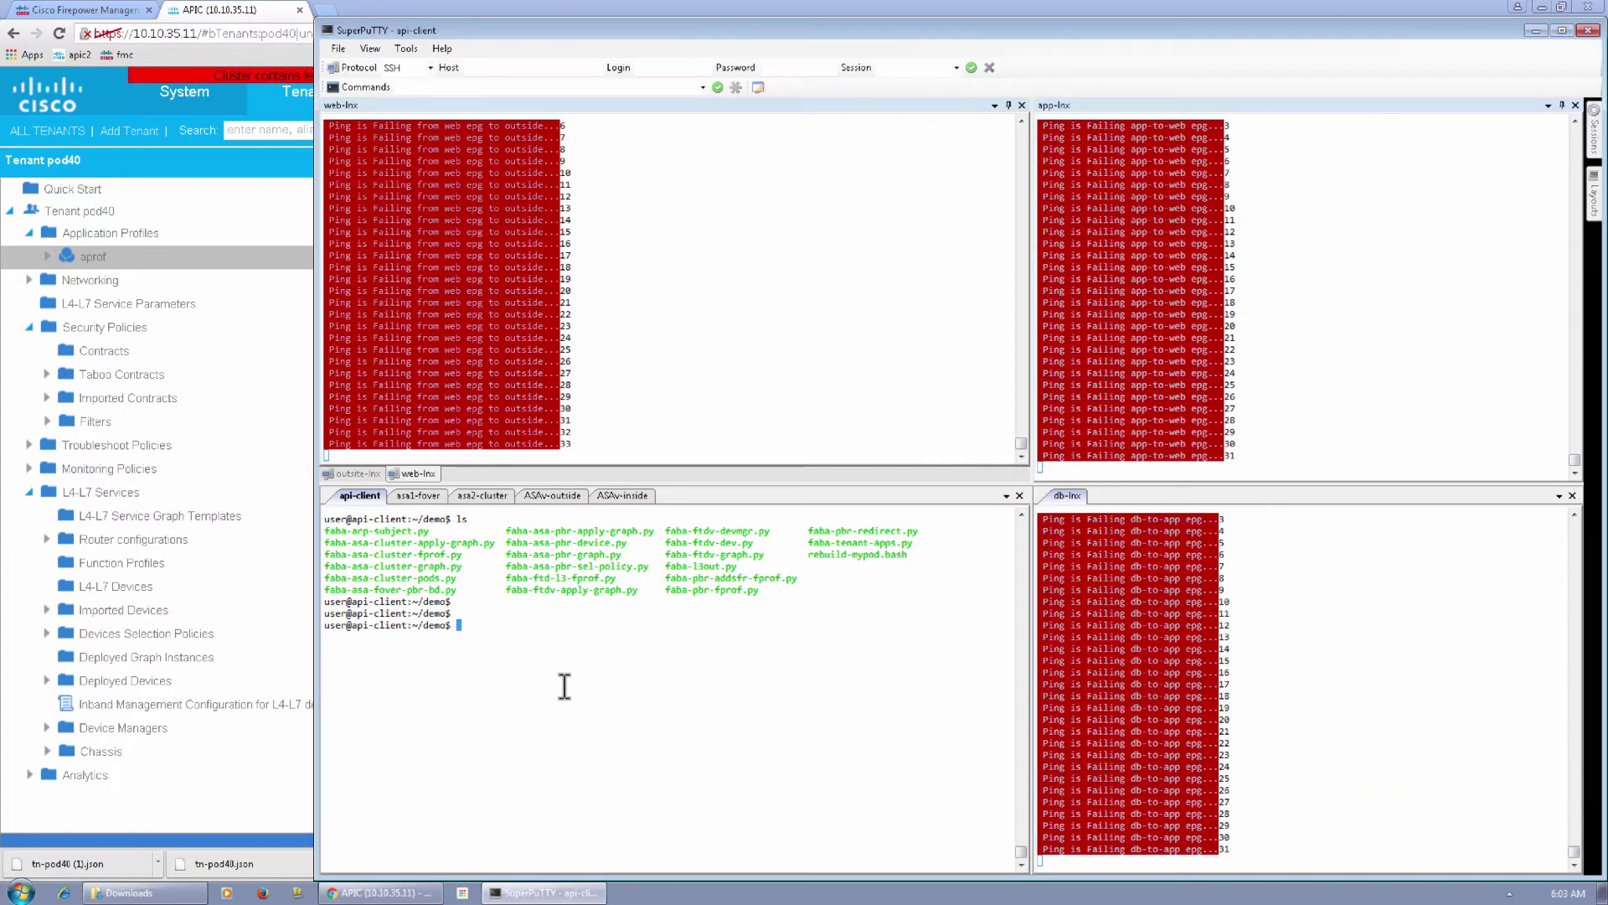
Run the rebuild script through the tenant, FTDv device, function profile, service graph and PBR steps
{"action": "type", "text": "./r"}
{"action": "key", "text": "Tab"}
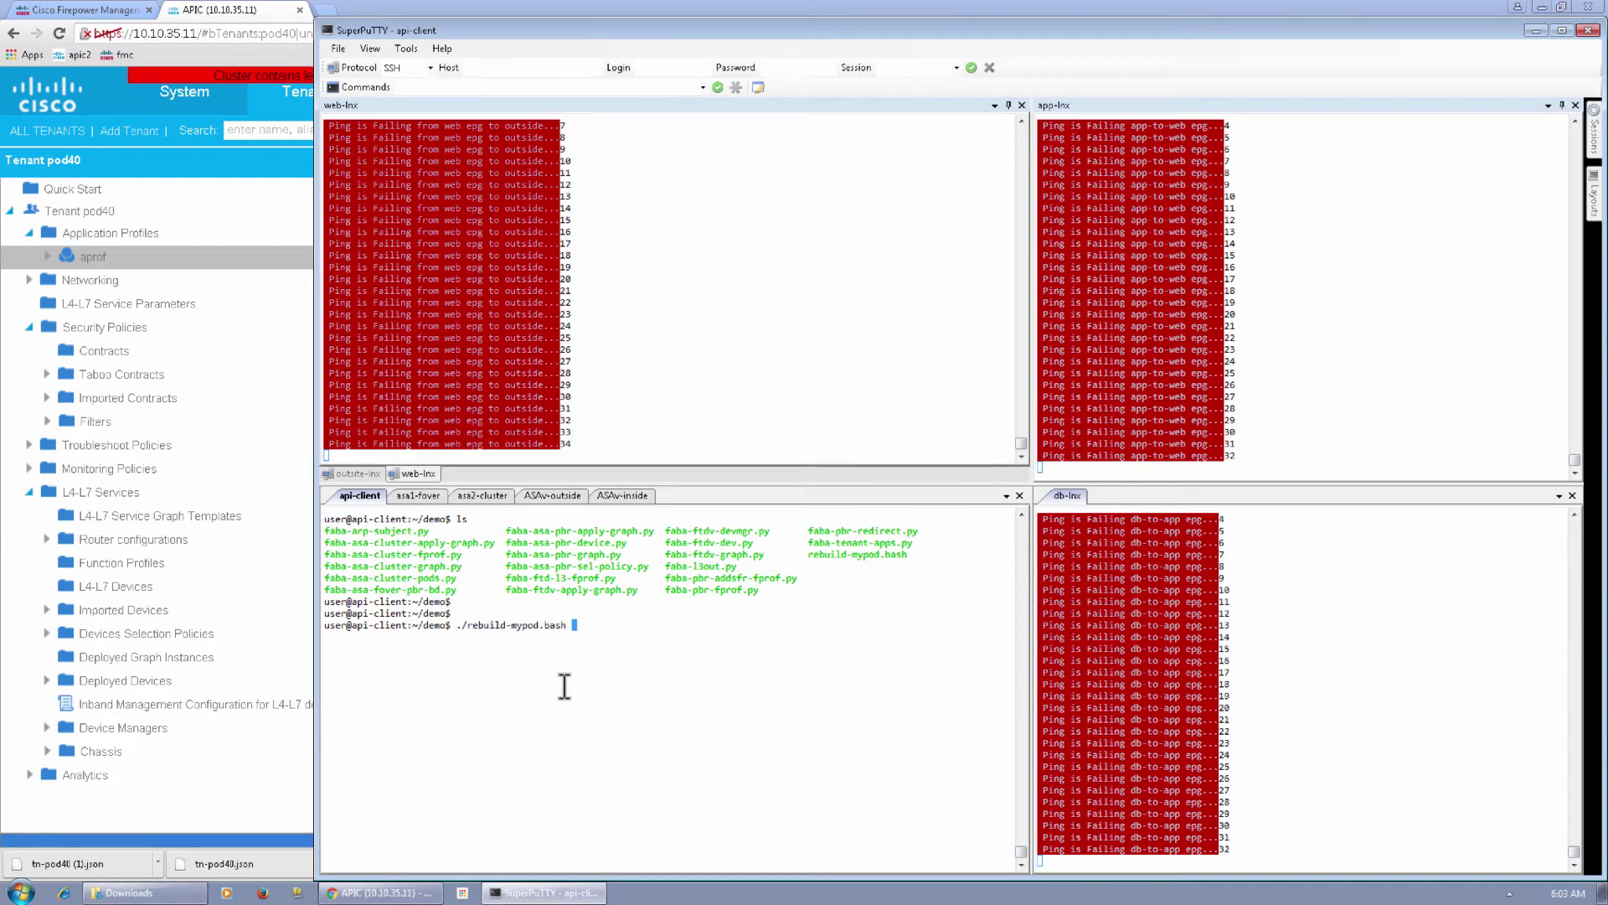
{"action": "key", "text": "Return"}
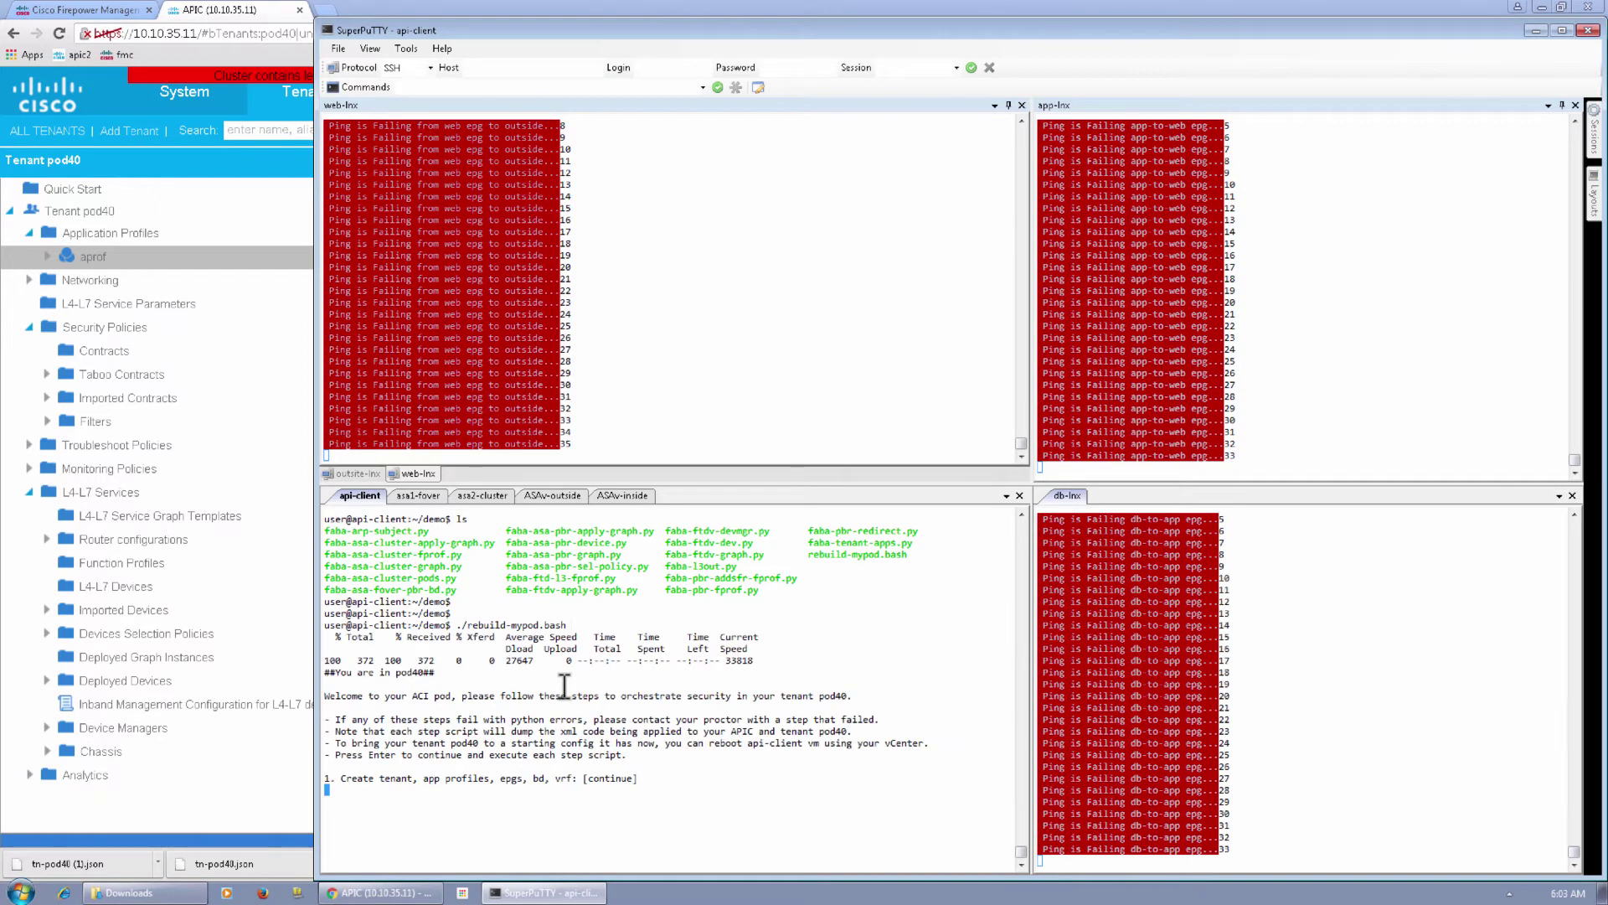
{"action": "key", "text": "Return"}
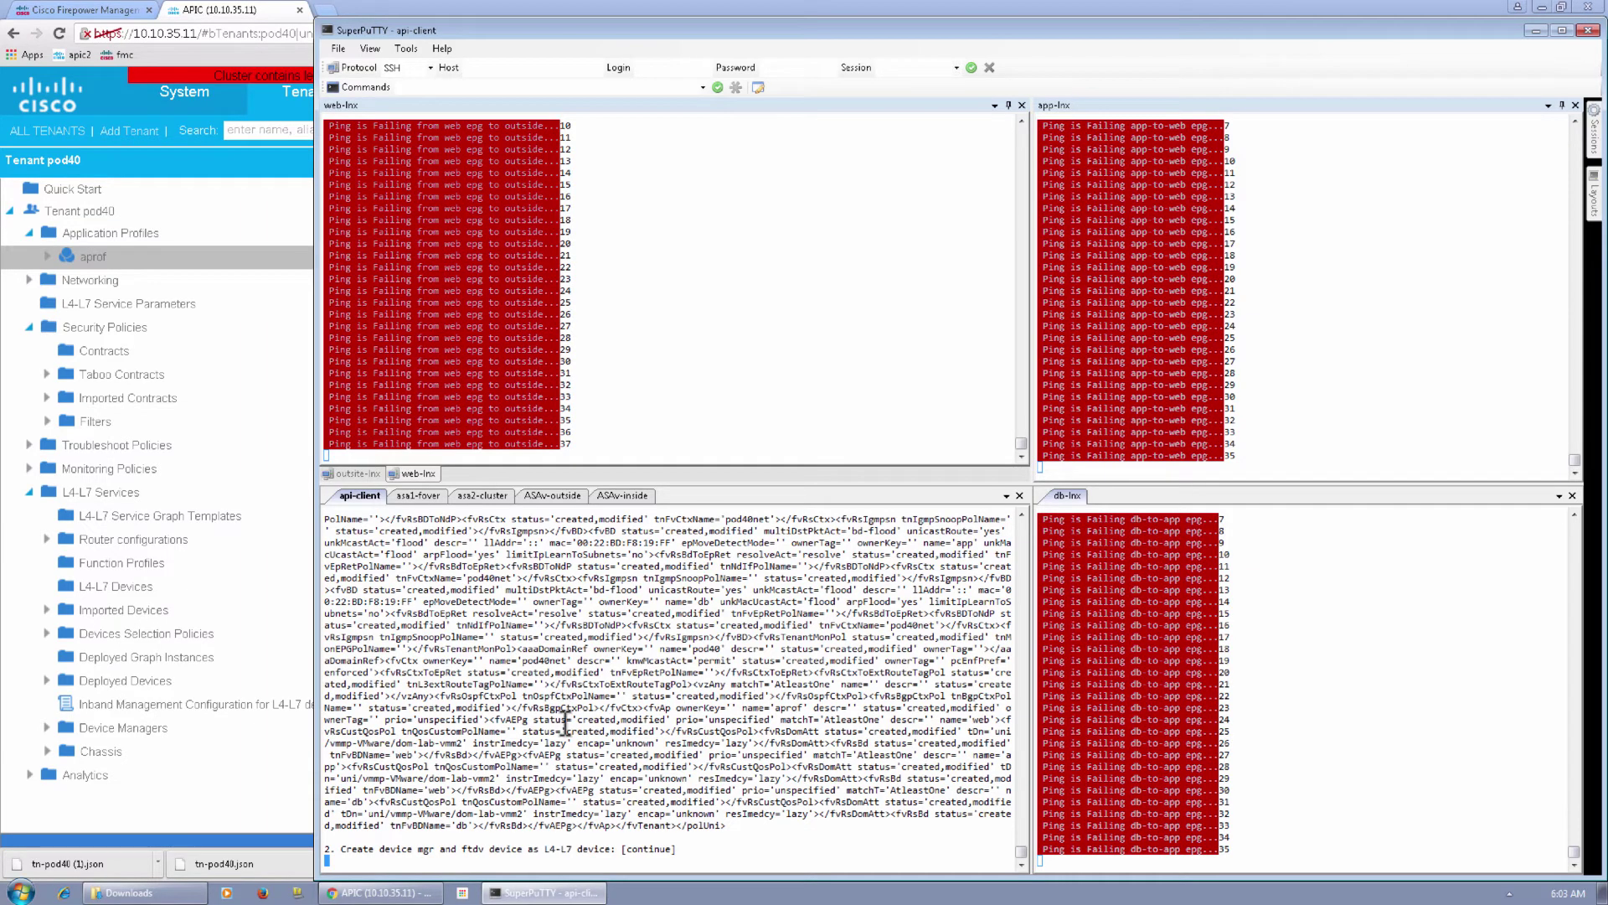
{"action": "key", "text": "Return"}
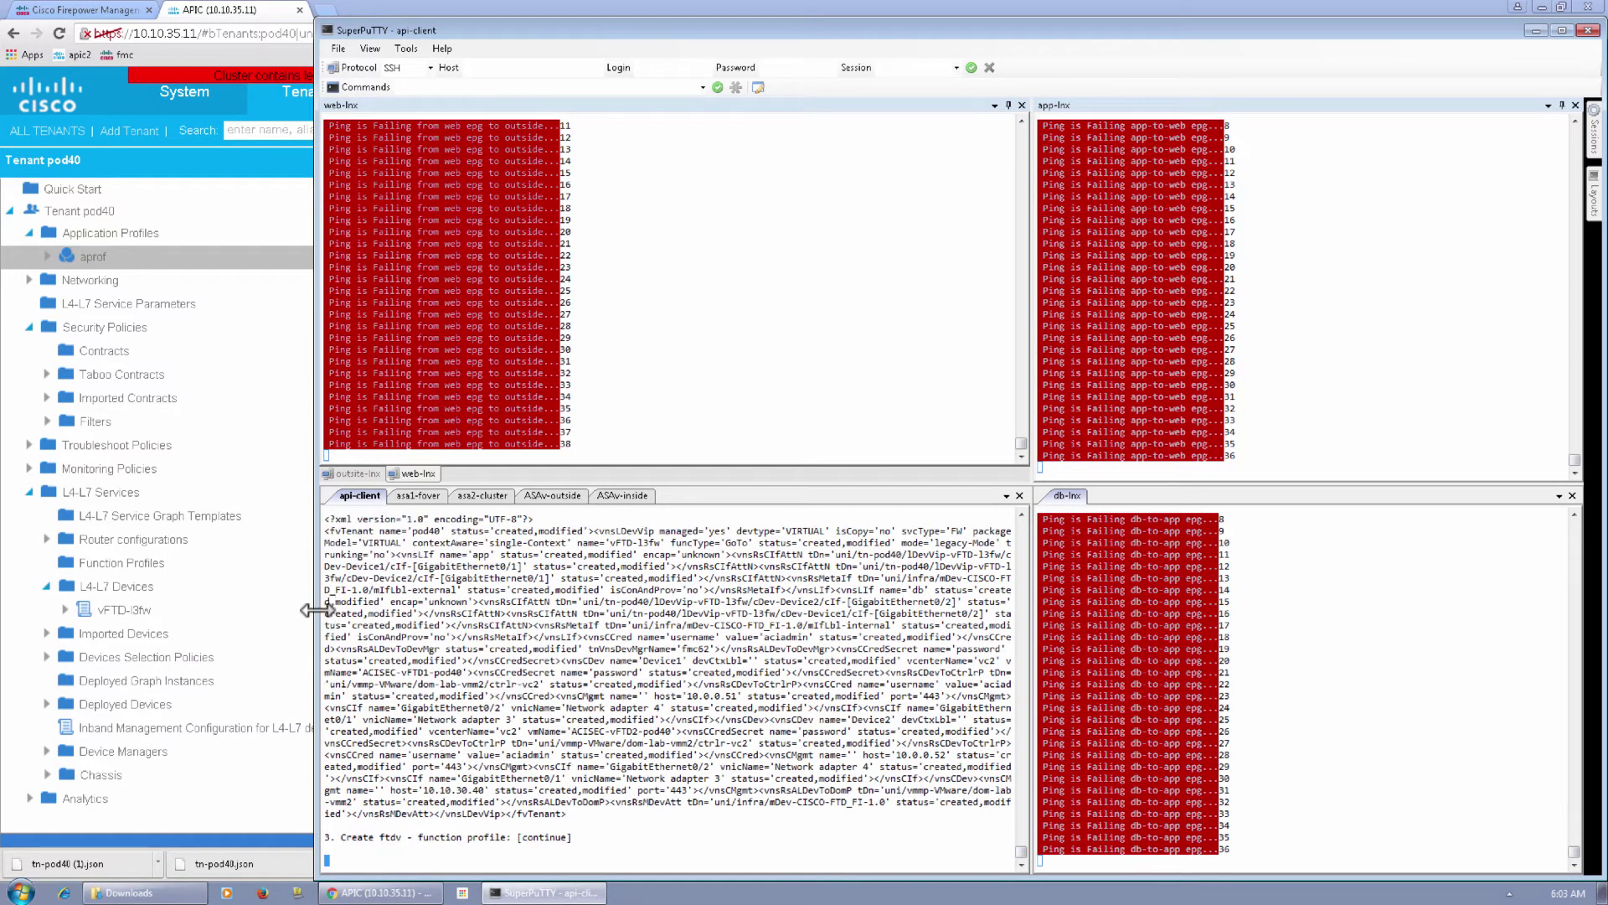
{"action": "key", "text": "Return"}
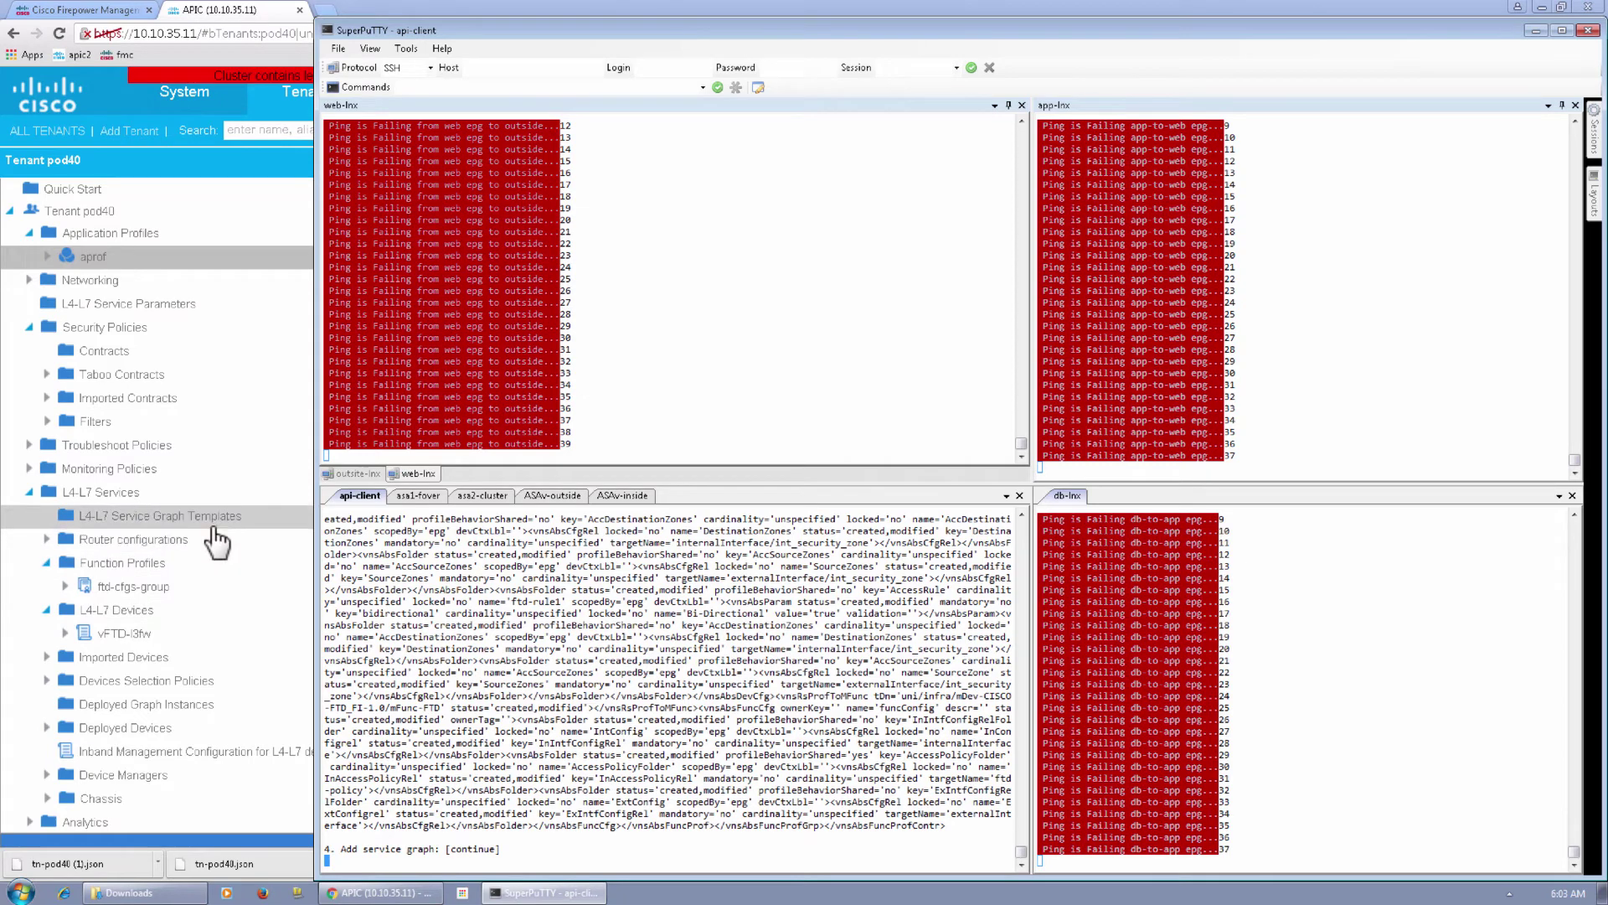
{"action": "key", "text": "Return"}
{"action": "key", "text": "Return"}
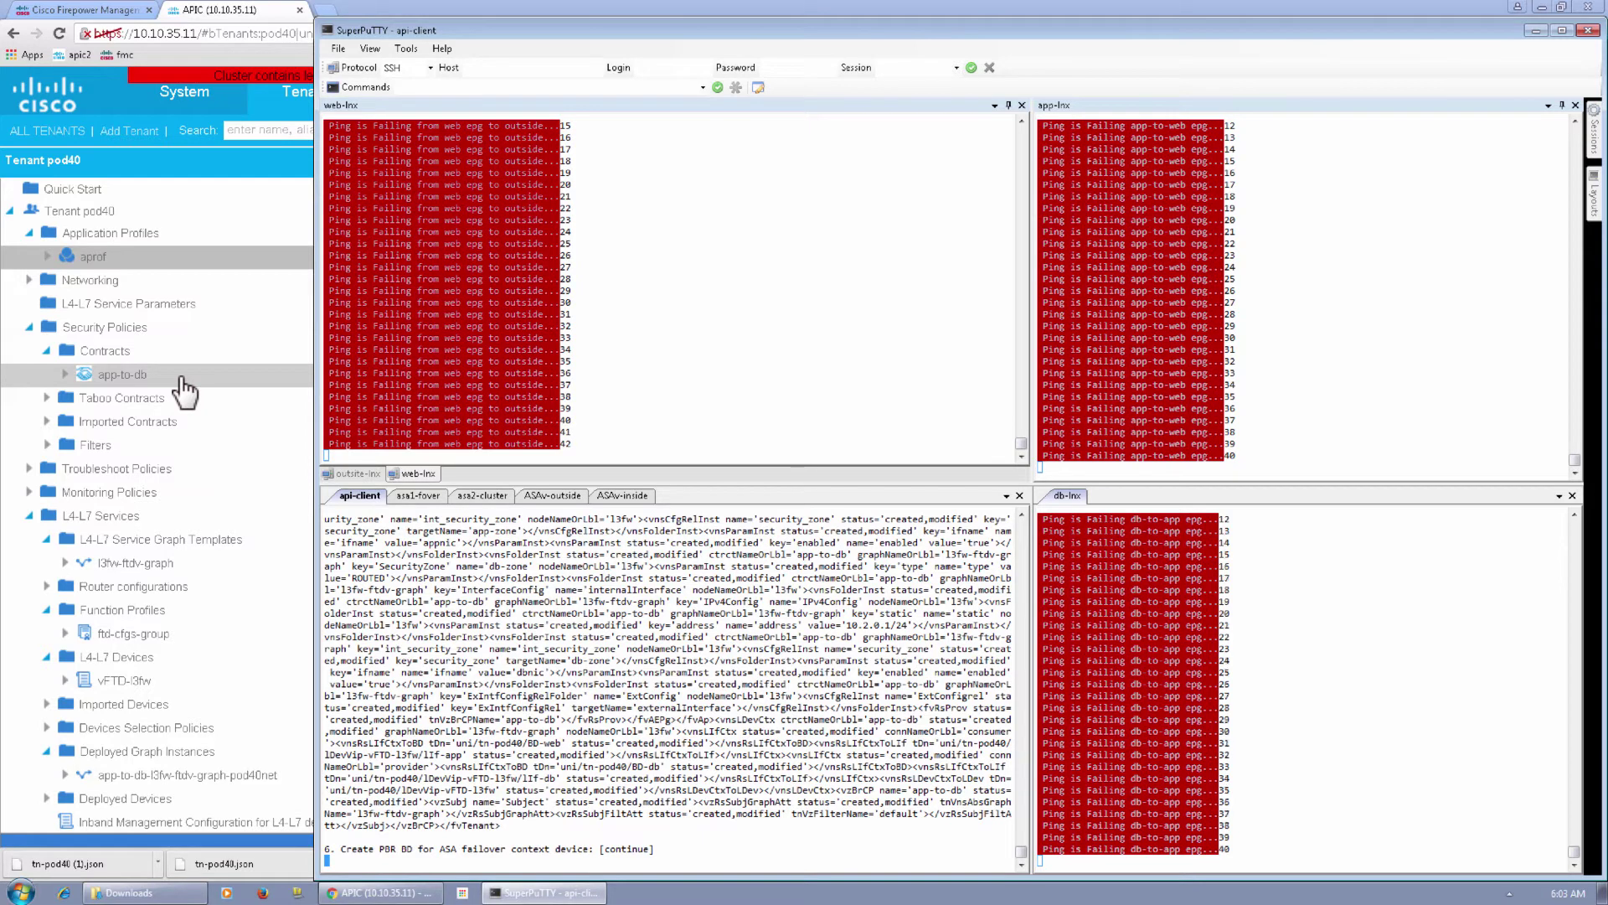
{"action": "key", "text": "Return"}
{"action": "key", "text": "Return"}
Continue the script through the ASA failover, cluster, L3out and out-to-web contract steps until done
{"action": "key", "text": "Return"}
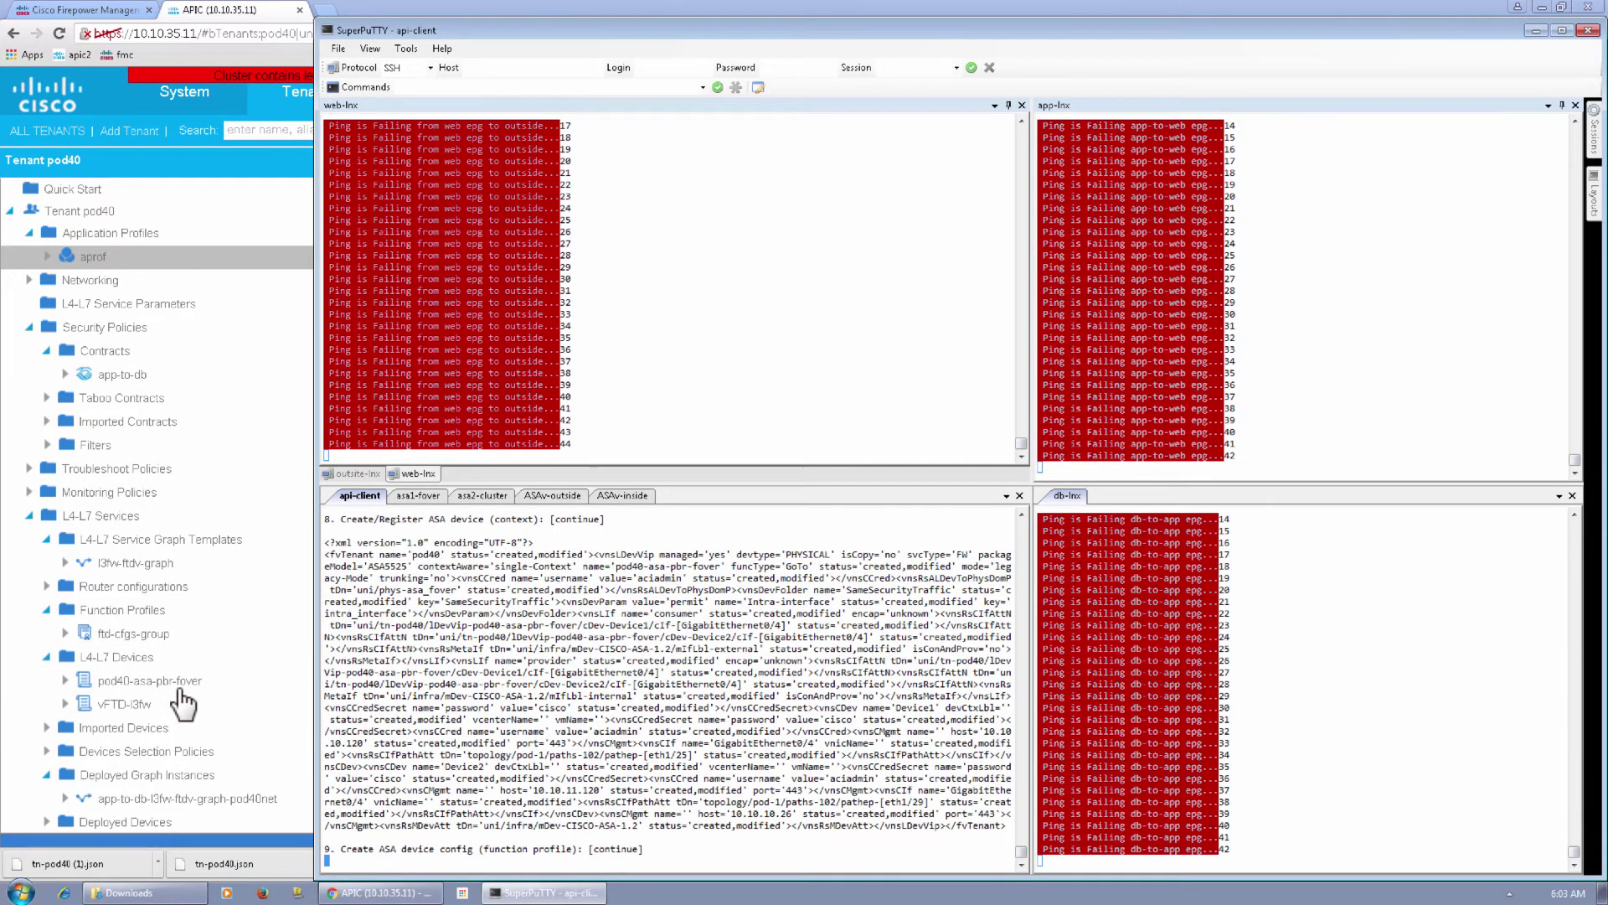
{"action": "key", "text": "Return"}
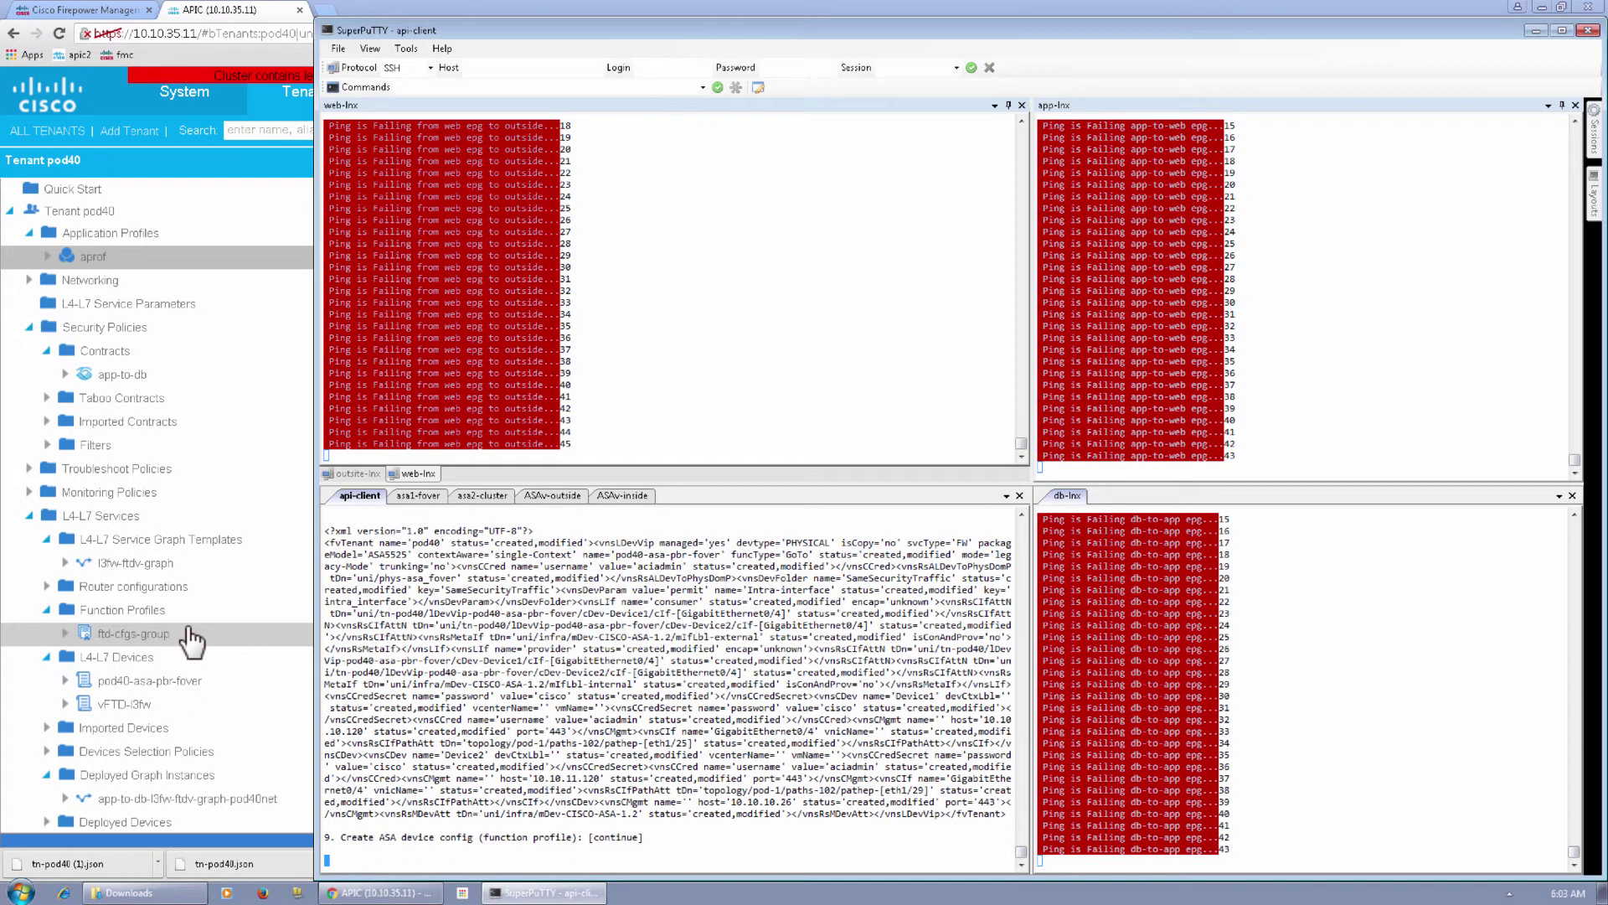
{"action": "key", "text": "Return"}
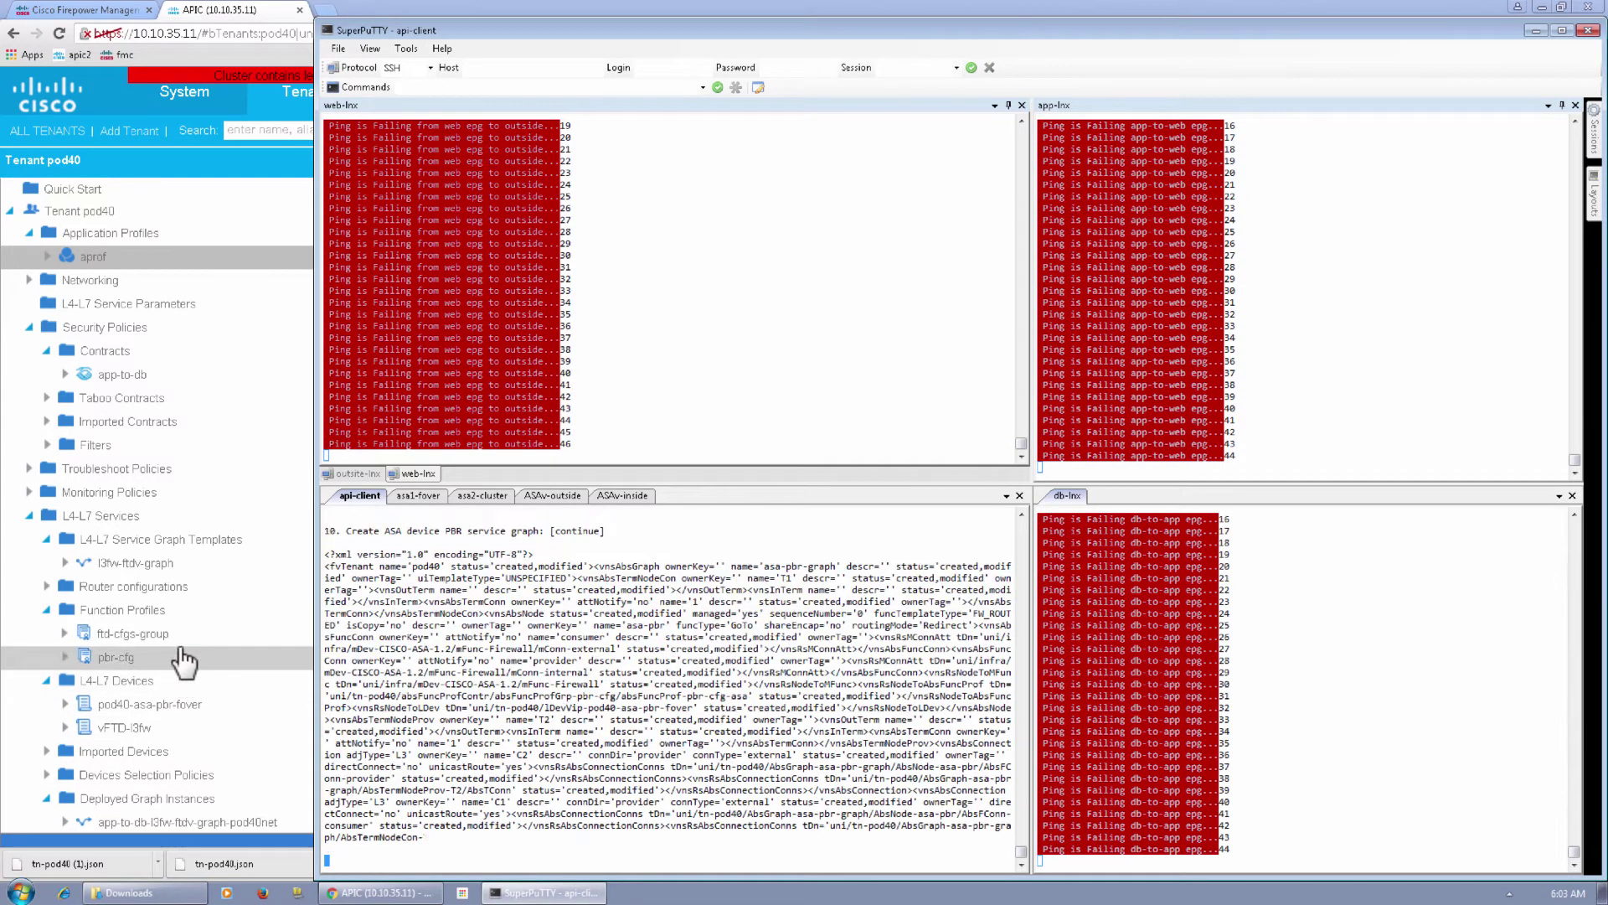
{"action": "key", "text": "Return"}
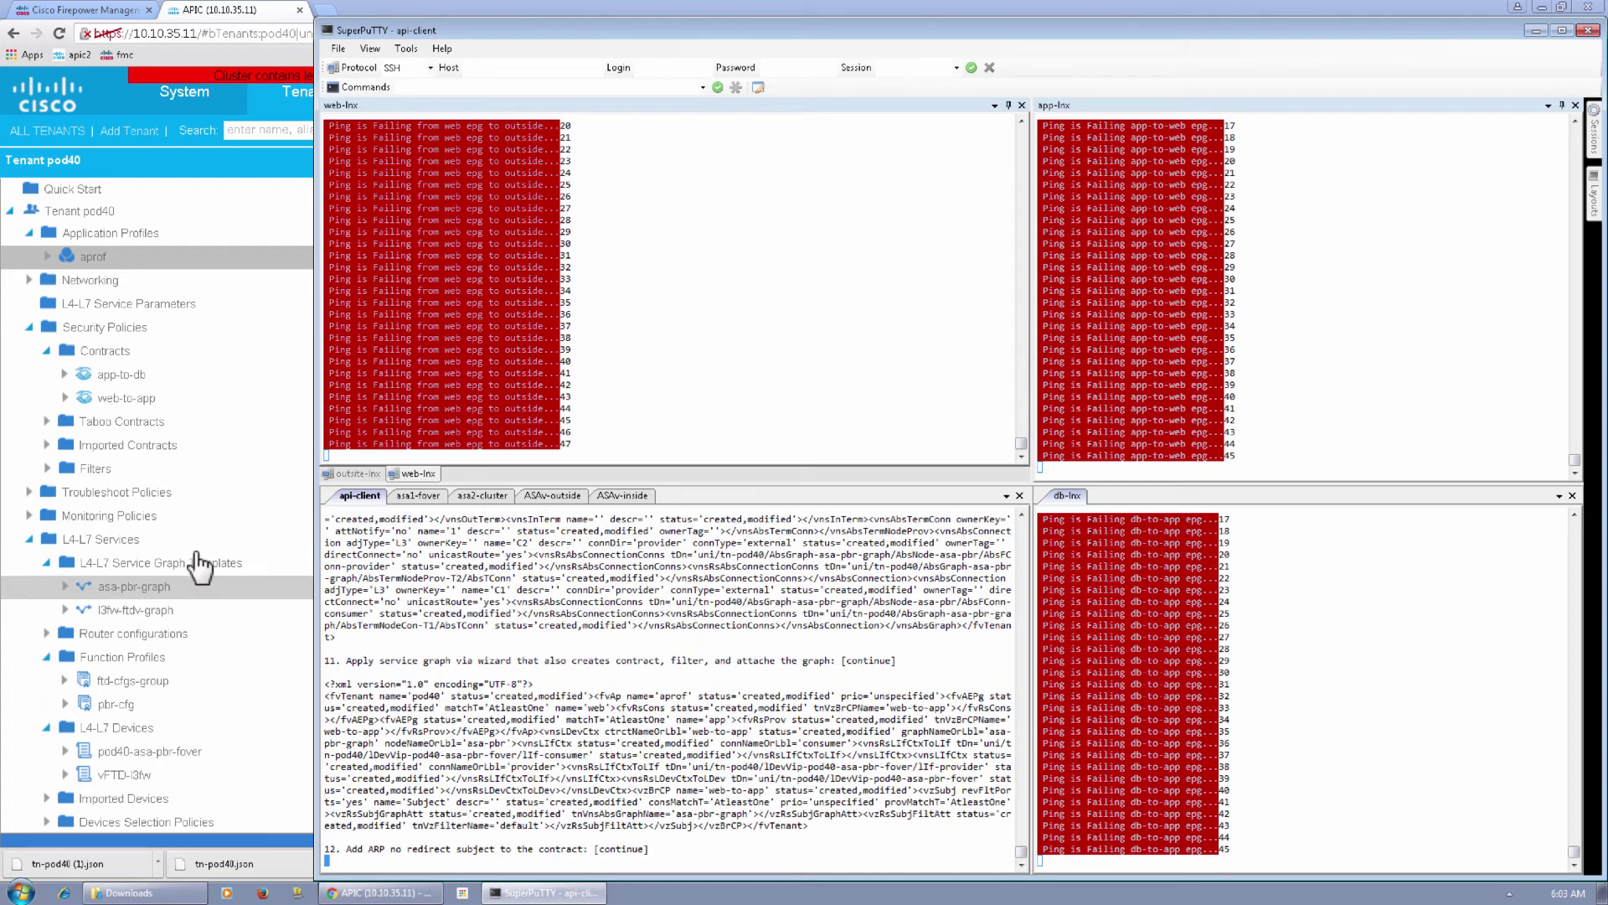
{"action": "key", "text": "Return"}
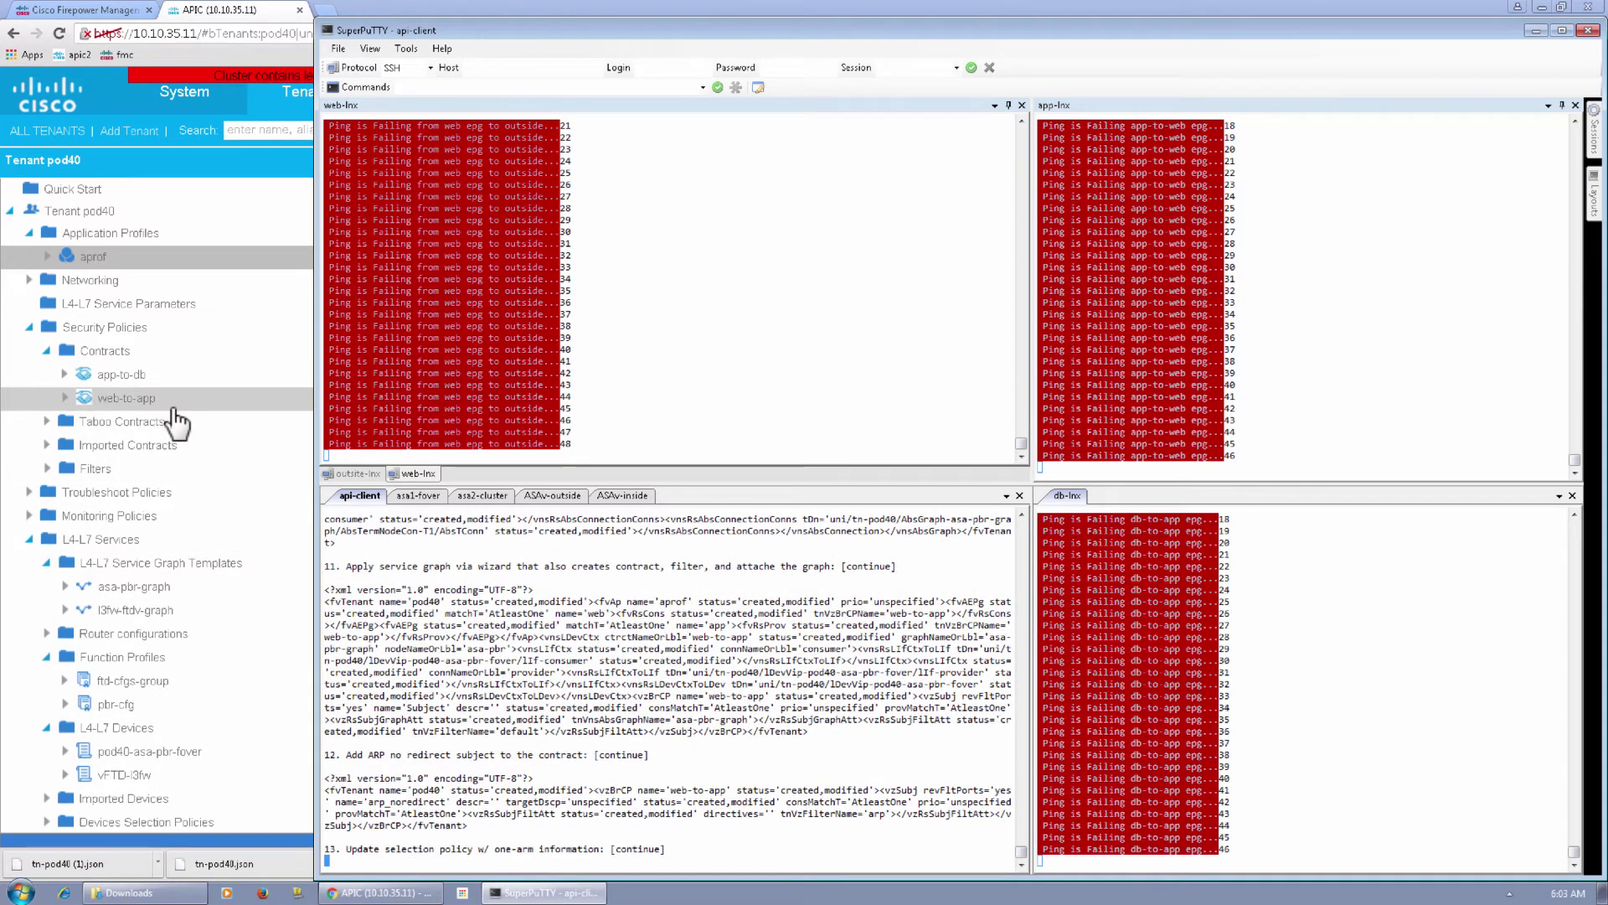
{"action": "key", "text": "Return"}
{"action": "key", "text": "Return"}
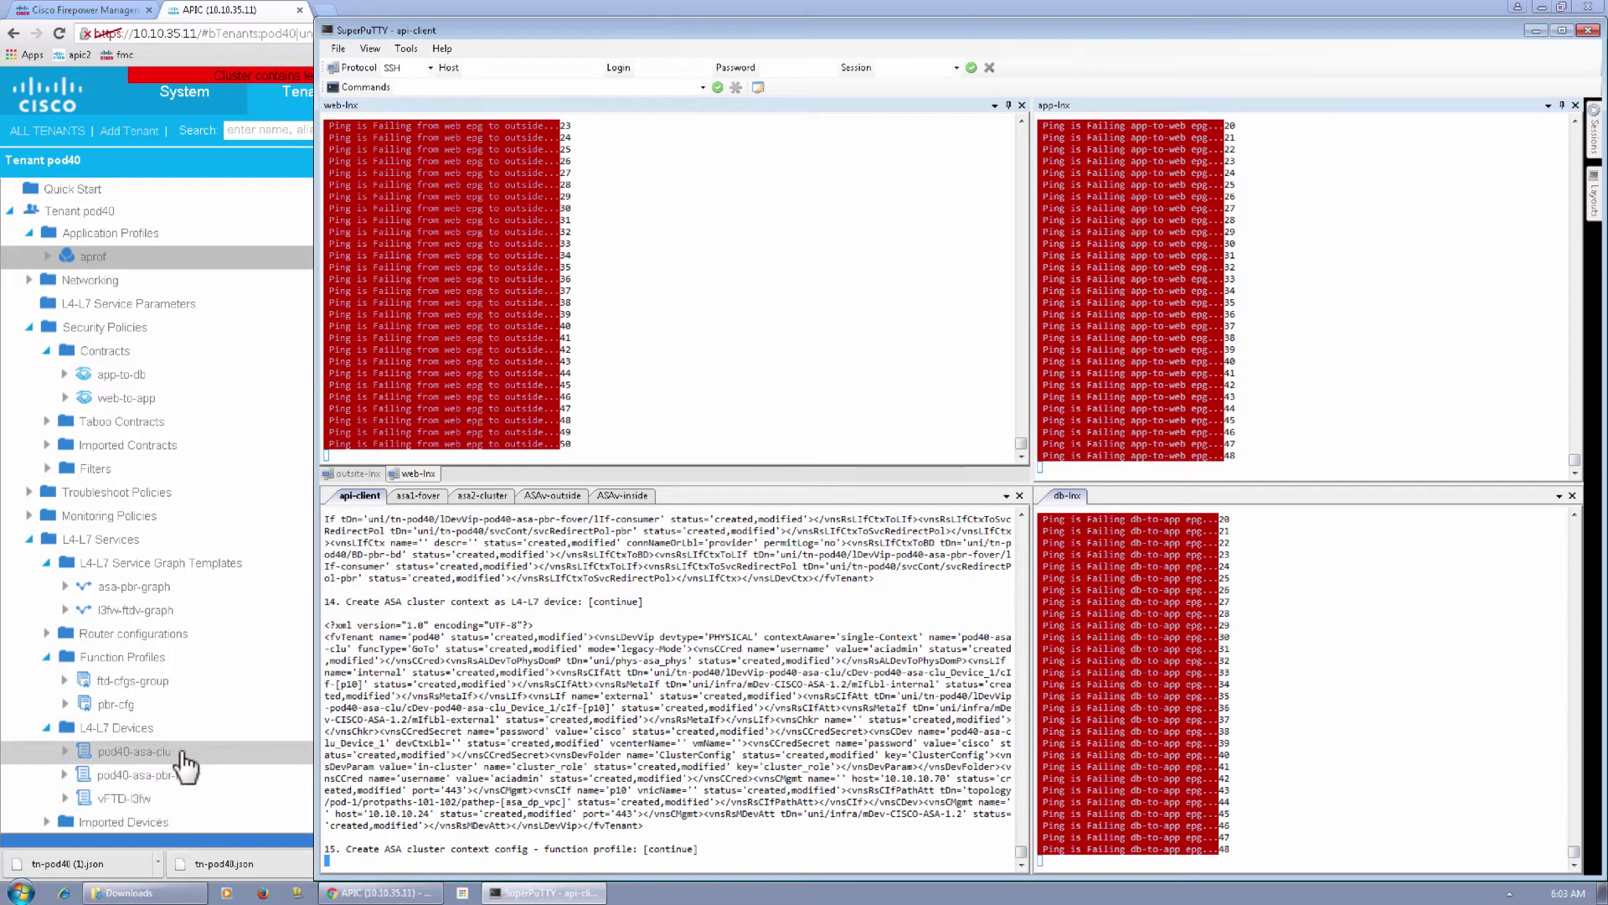
{"action": "key", "text": "Return"}
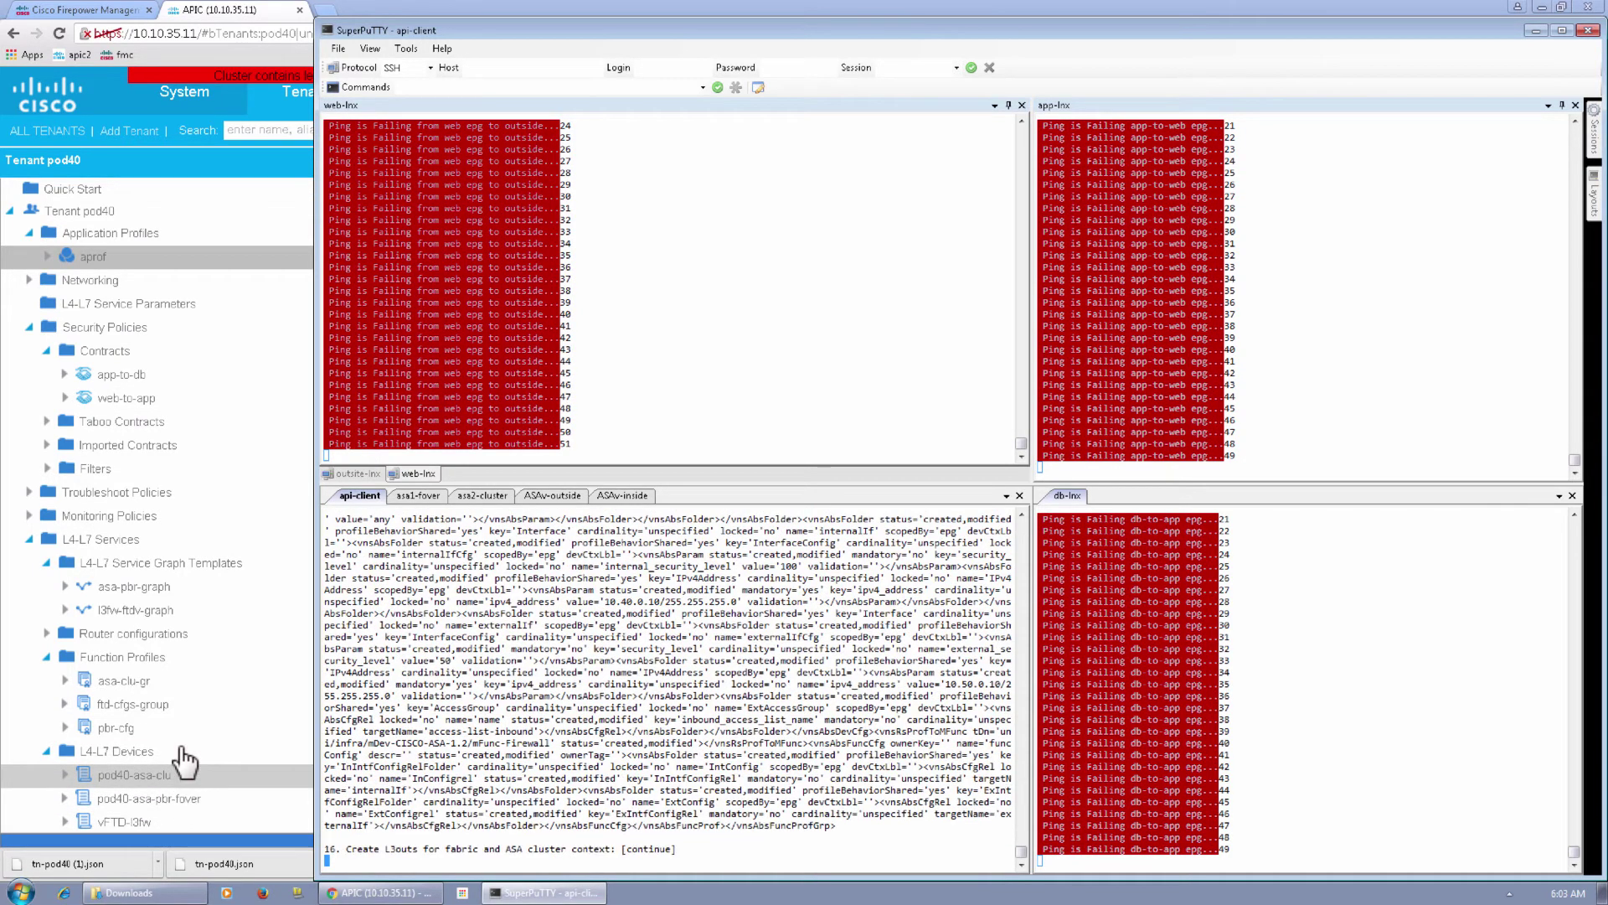
{"action": "key", "text": "Return"}
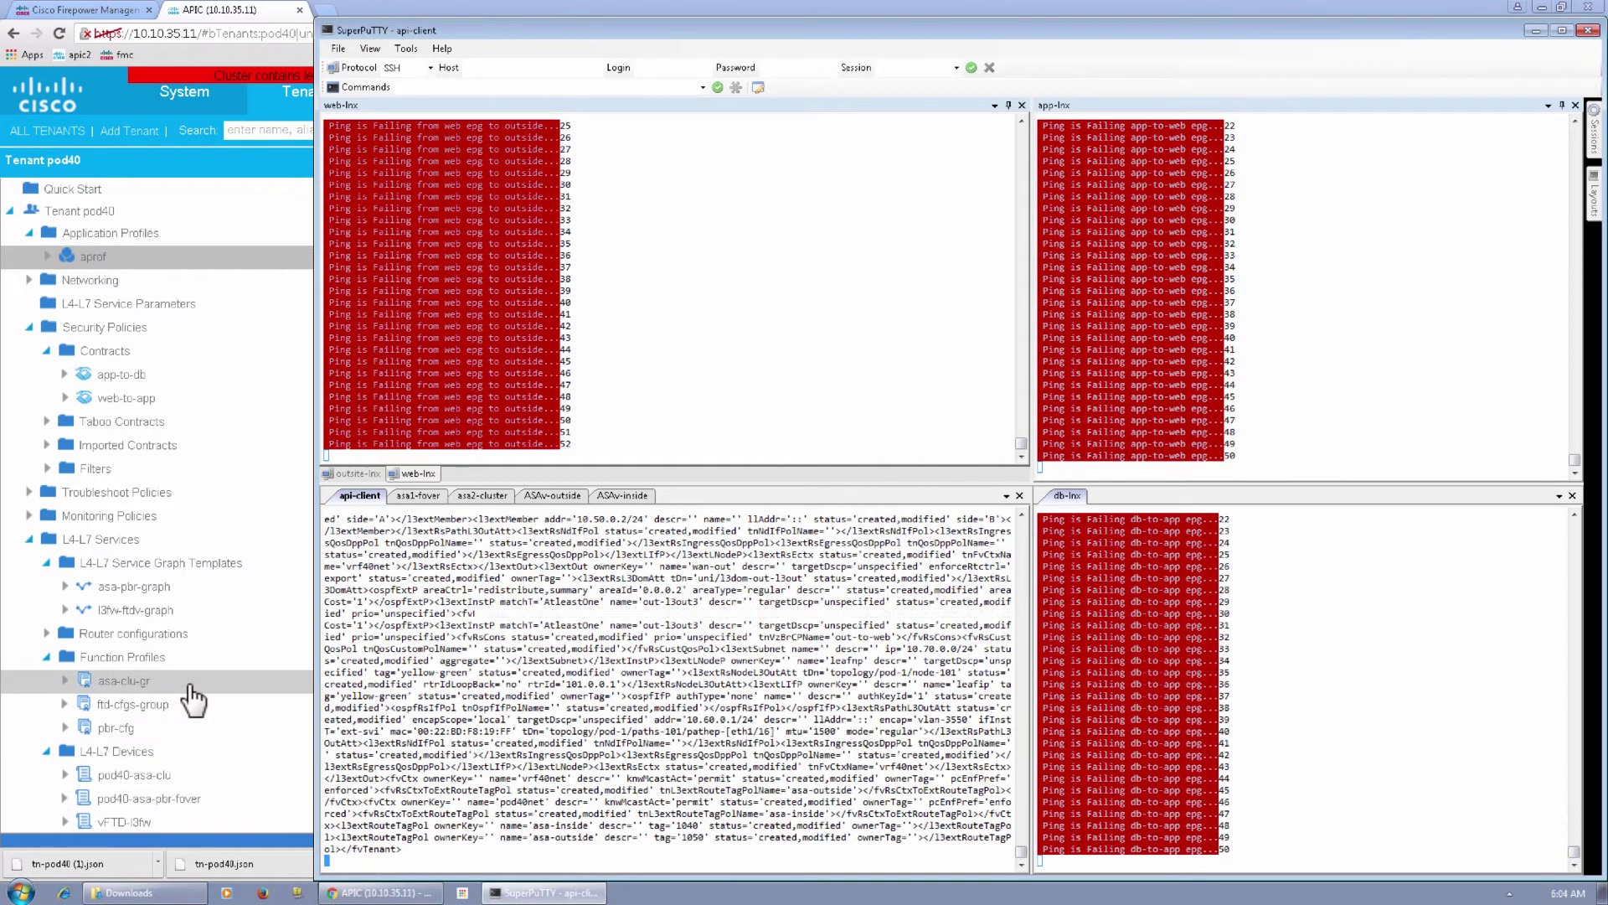
{"action": "key", "text": "Return"}
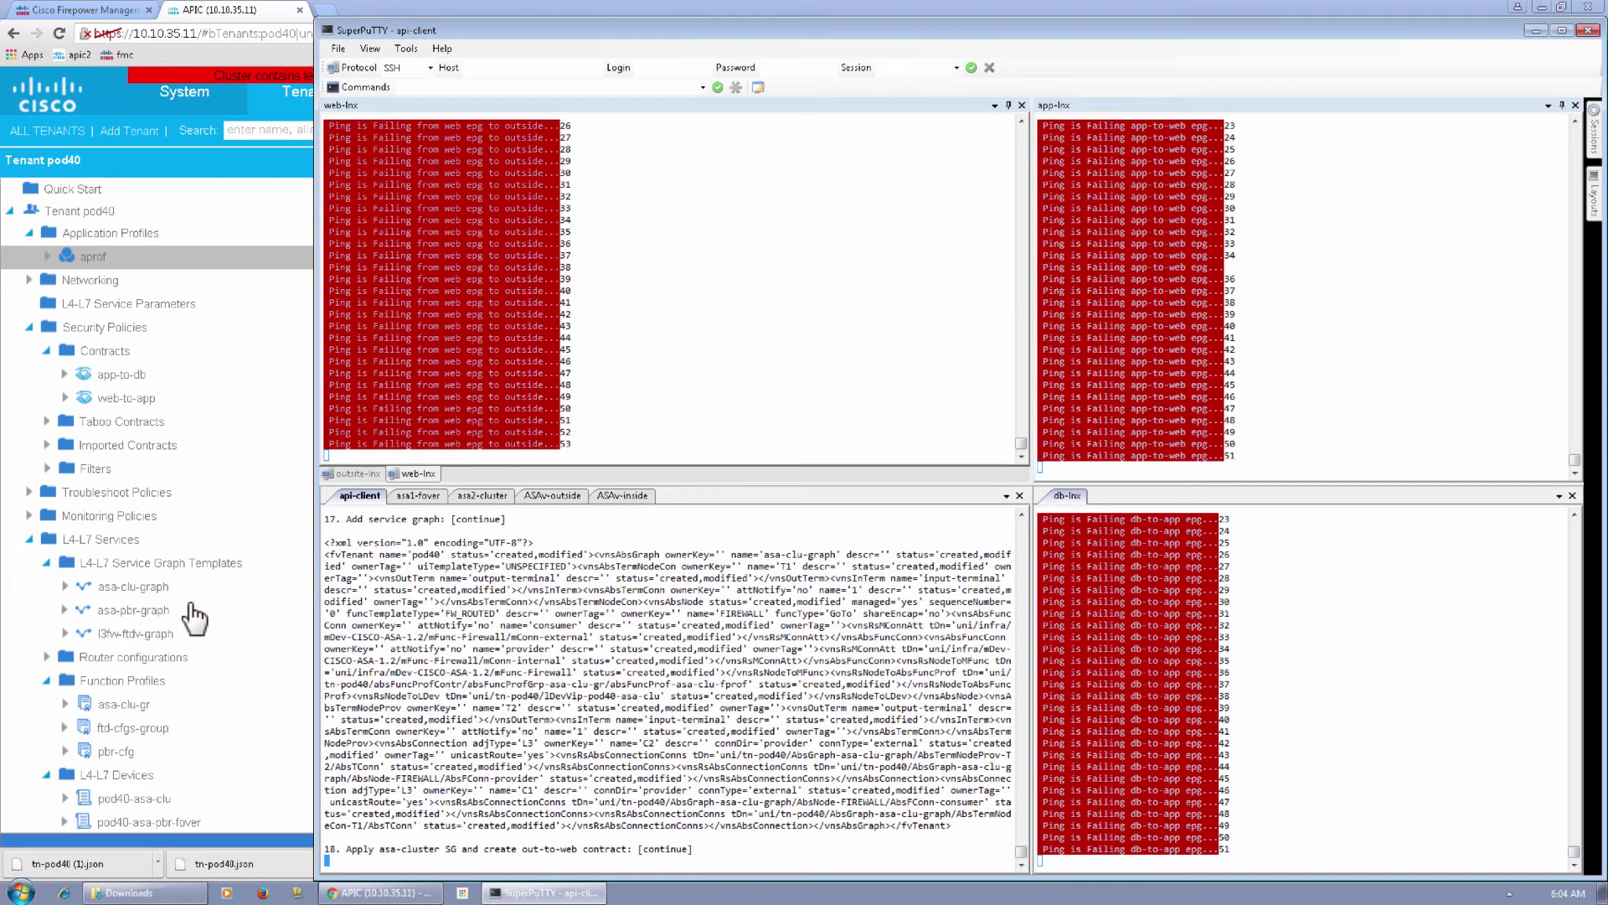
{"action": "key", "text": "Return"}
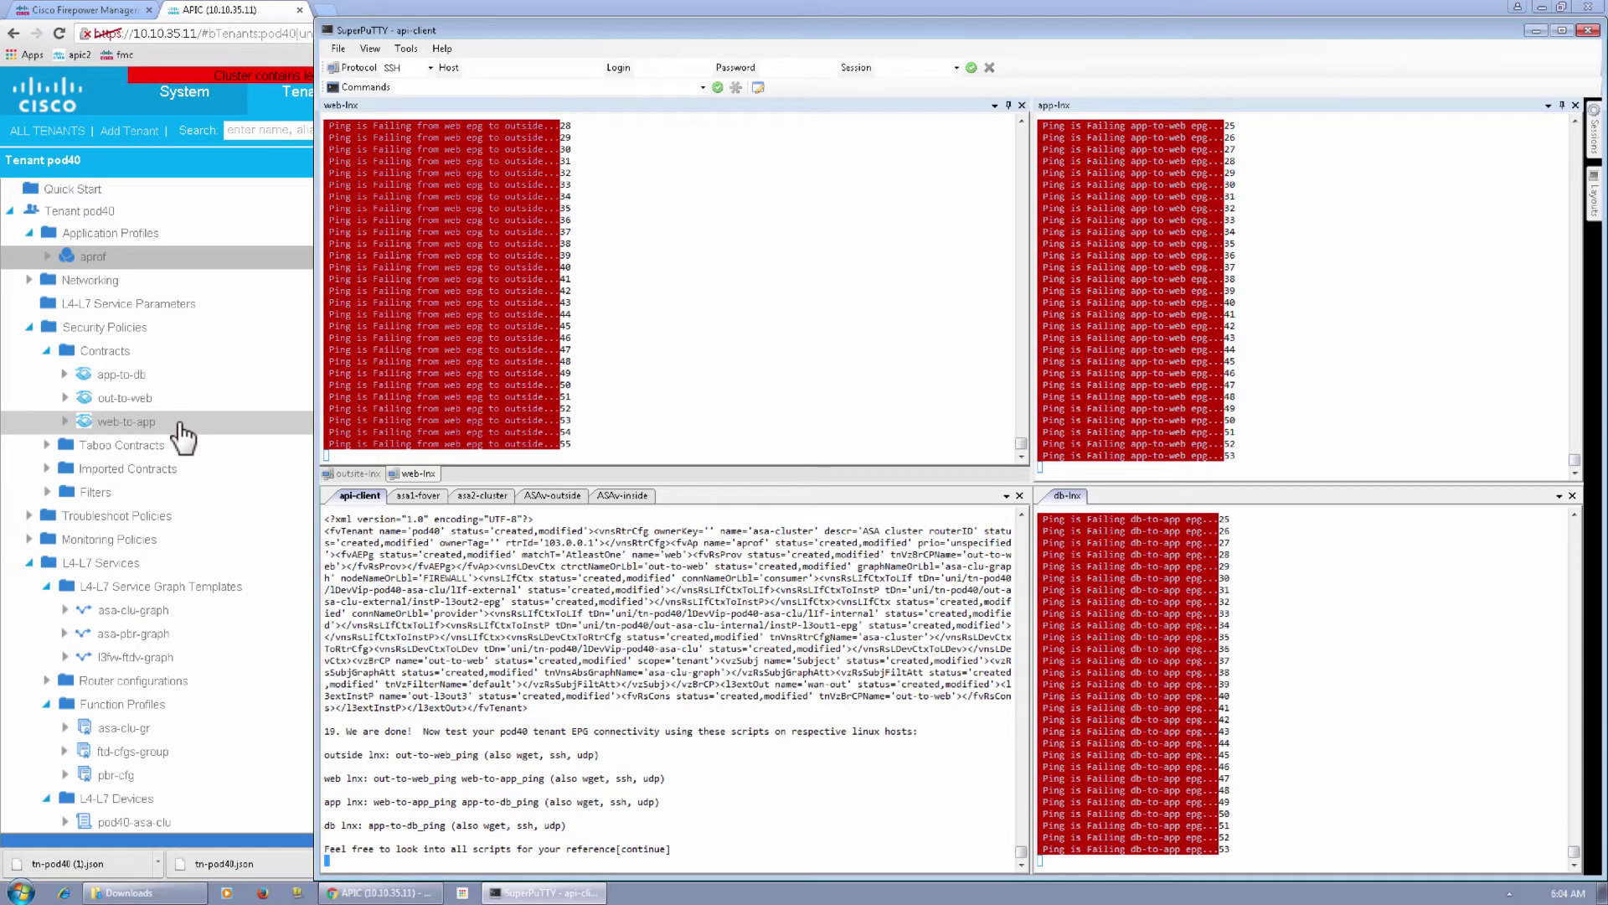
{"action": "key", "text": "Return"}
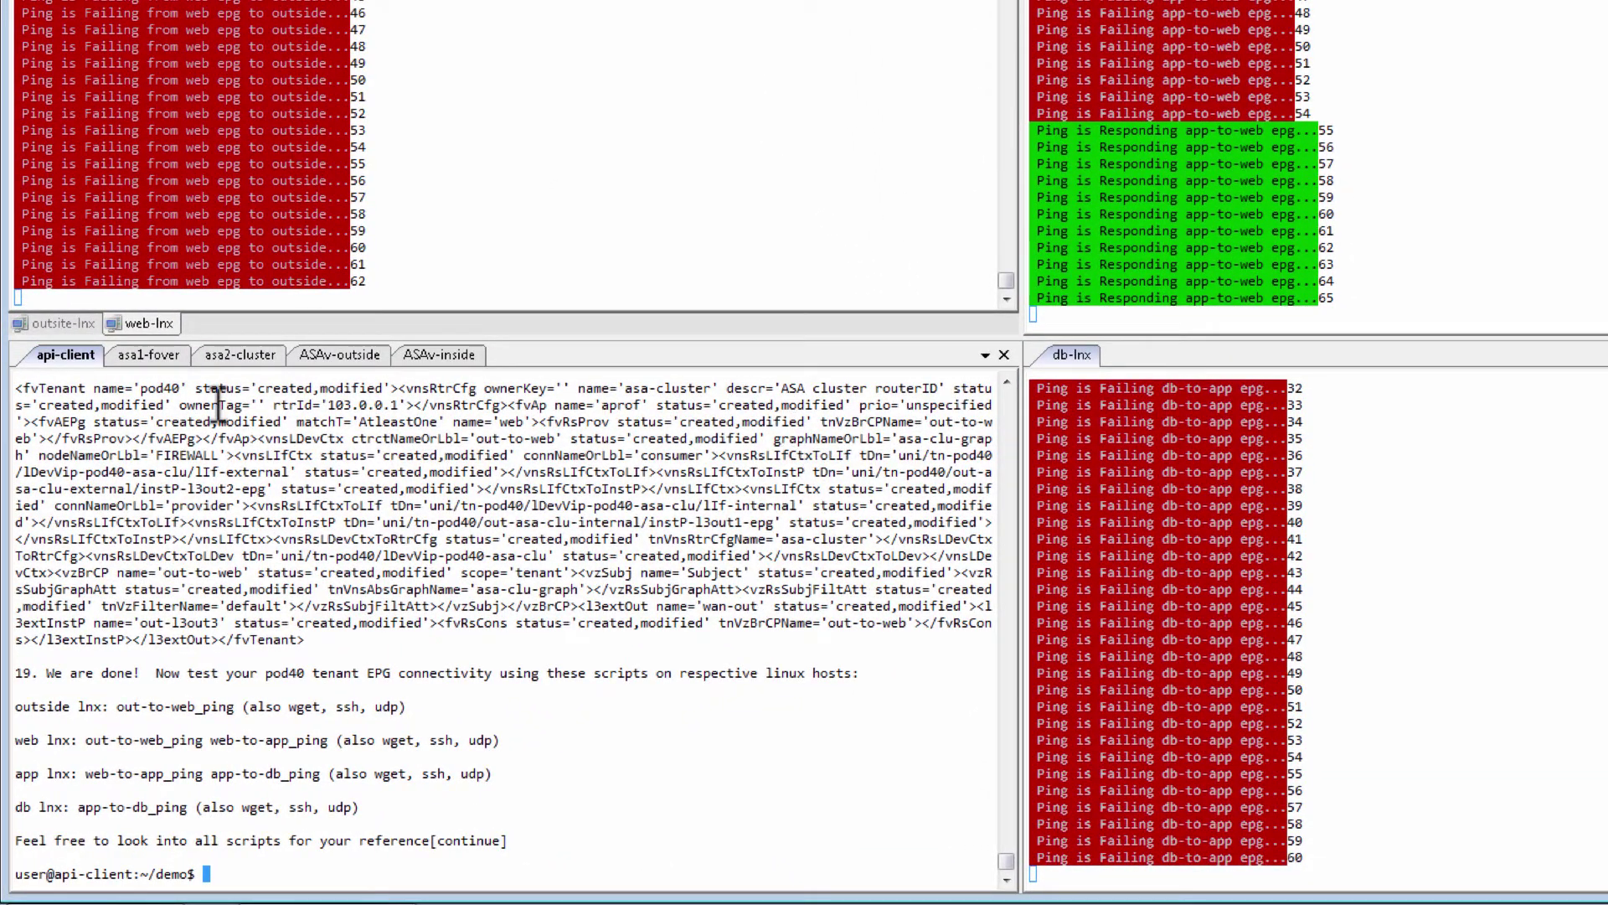
Run 'sh ip' on asa1-fover and confirm externalIf is now 10.3.0.1
{"action": "left_click", "coordinate": [147, 362]}
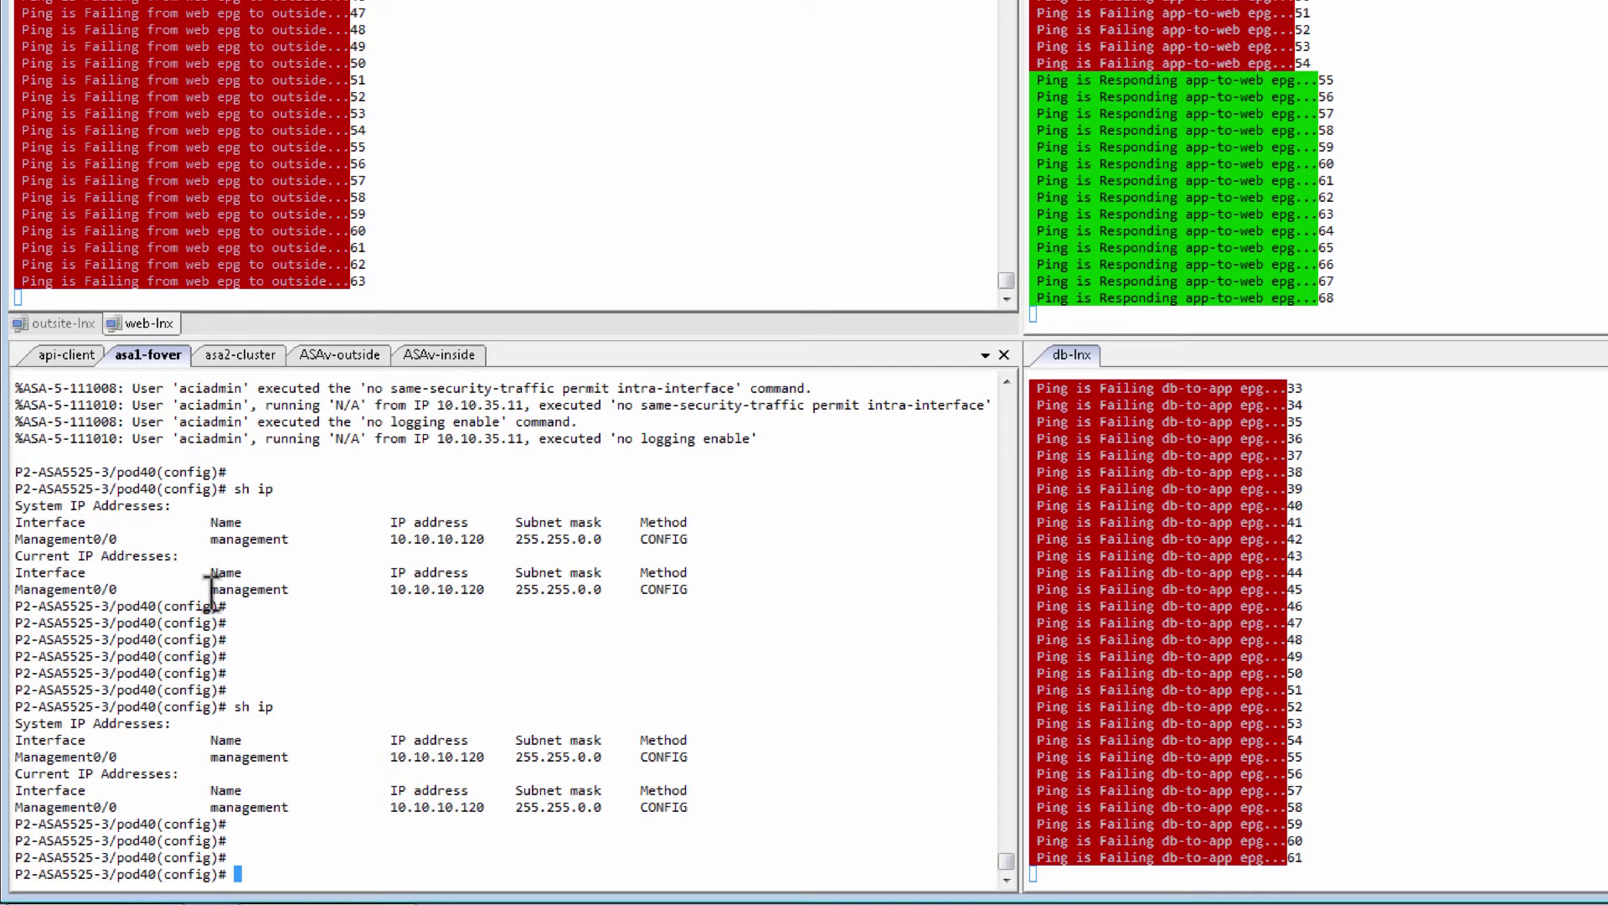
{"action": "type", "text": "sh ip"}
{"action": "key", "text": "Return"}
{"action": "key", "text": "Return"}
{"action": "key", "text": "Return"}
{"action": "key", "text": "Return"}
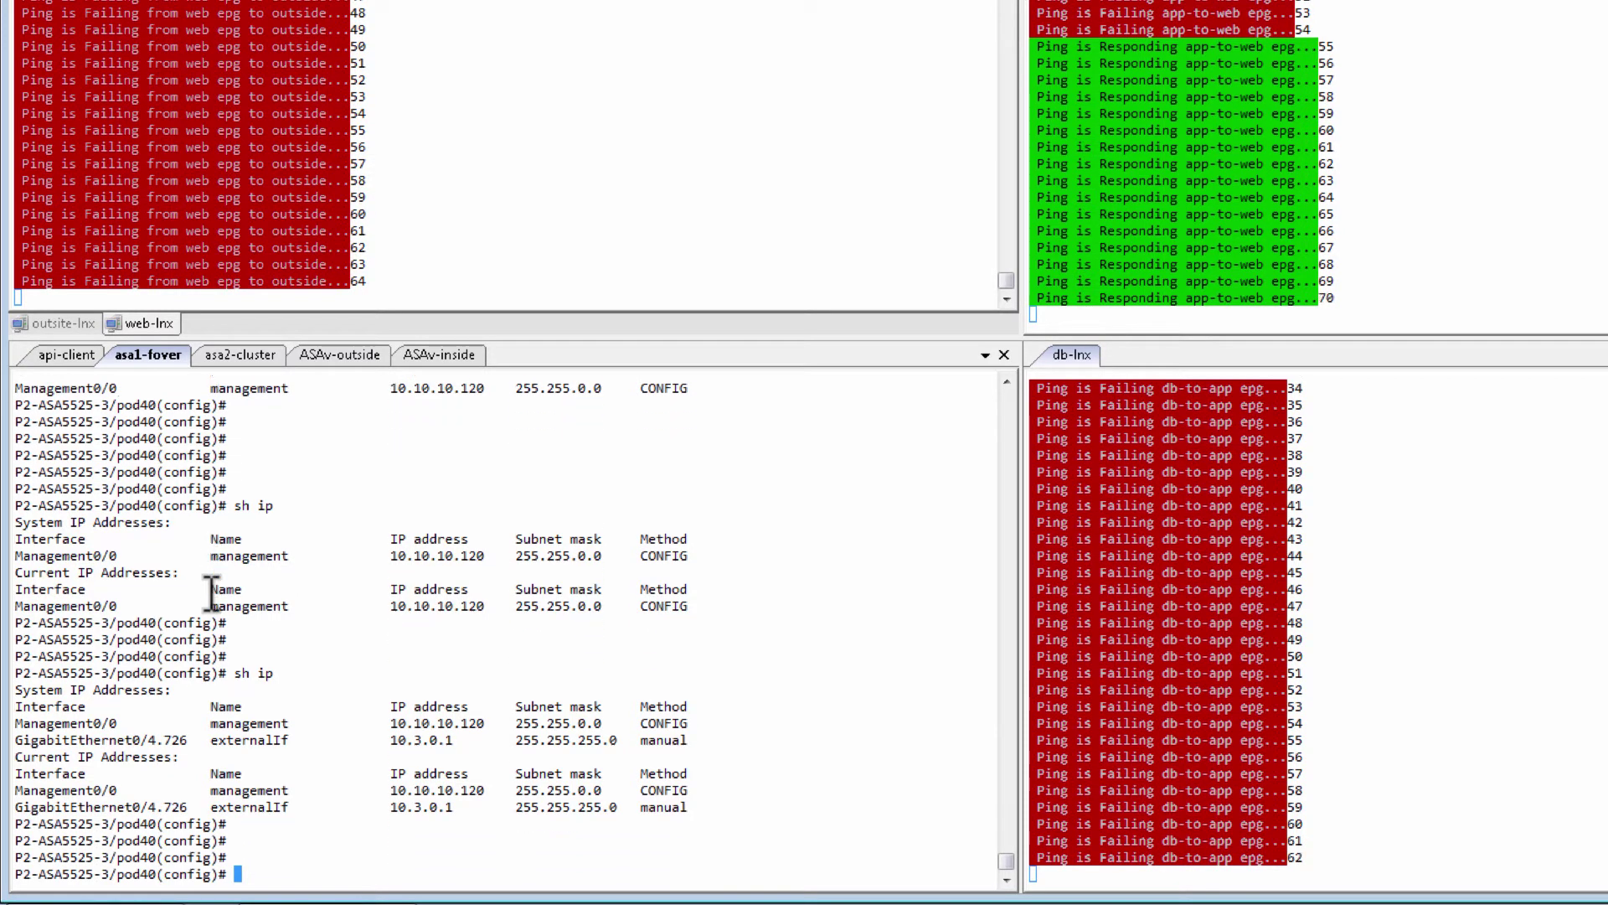
{"action": "left_click_drag", "start_coordinate": [466, 810], "coordinate": [13, 829]}
{"action": "left_click", "coordinate": [535, 741]}
Enable 'term mon' and 'logg on' to stream ICMP connection logs live
{"action": "type", "text": "term mon"}
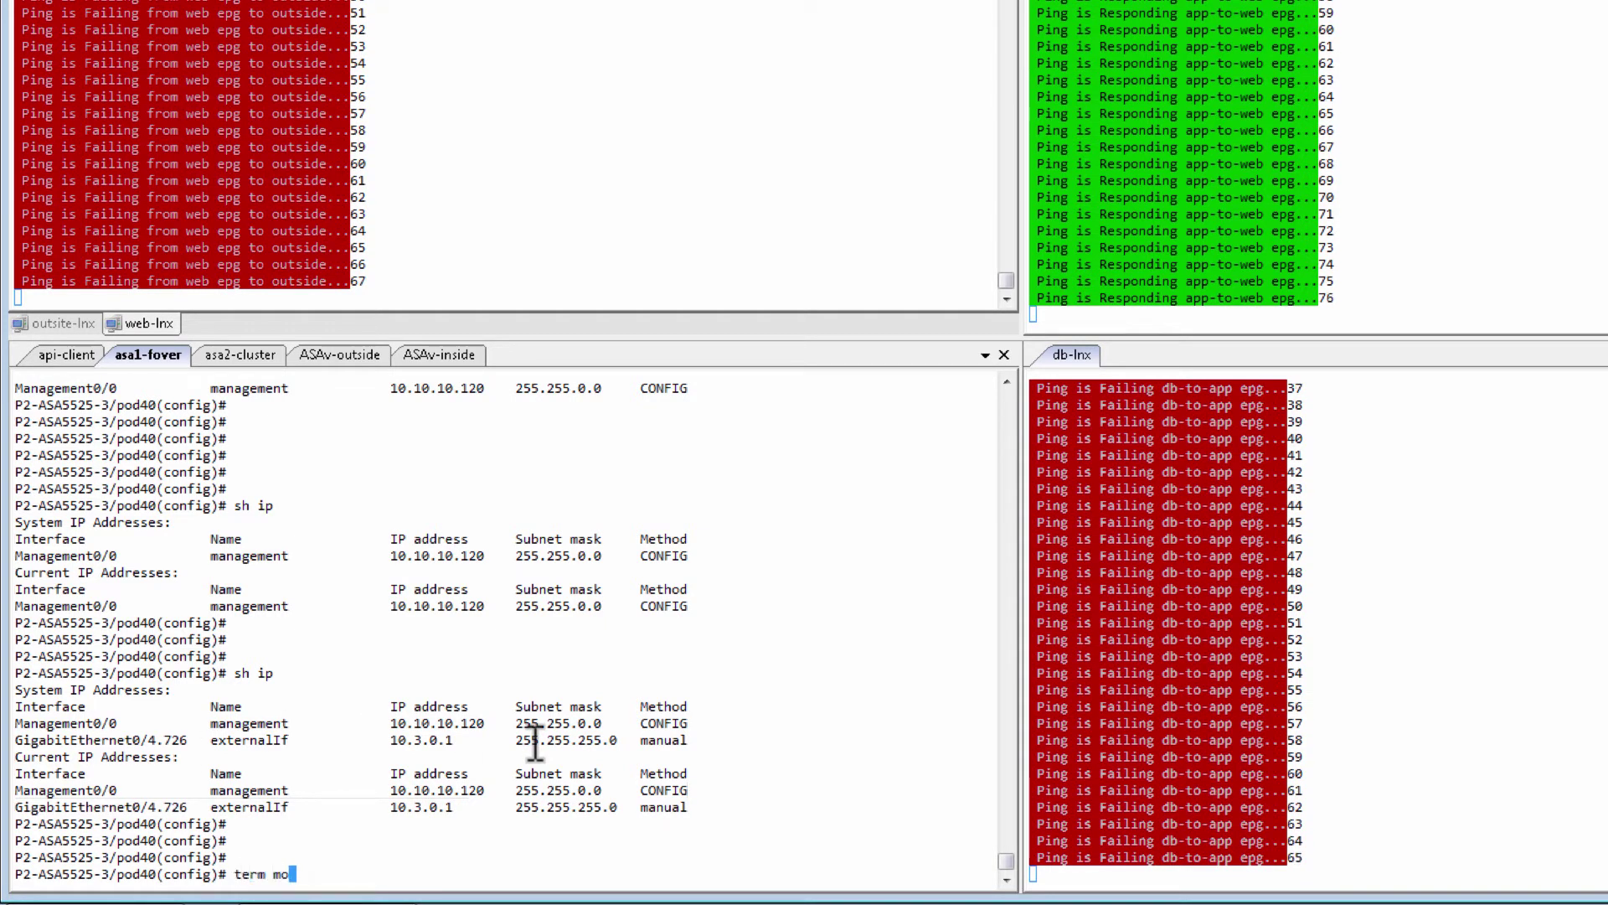
{"action": "key", "text": "Return"}
{"action": "type", "text": "logg on"}
{"action": "key", "text": "Return"}
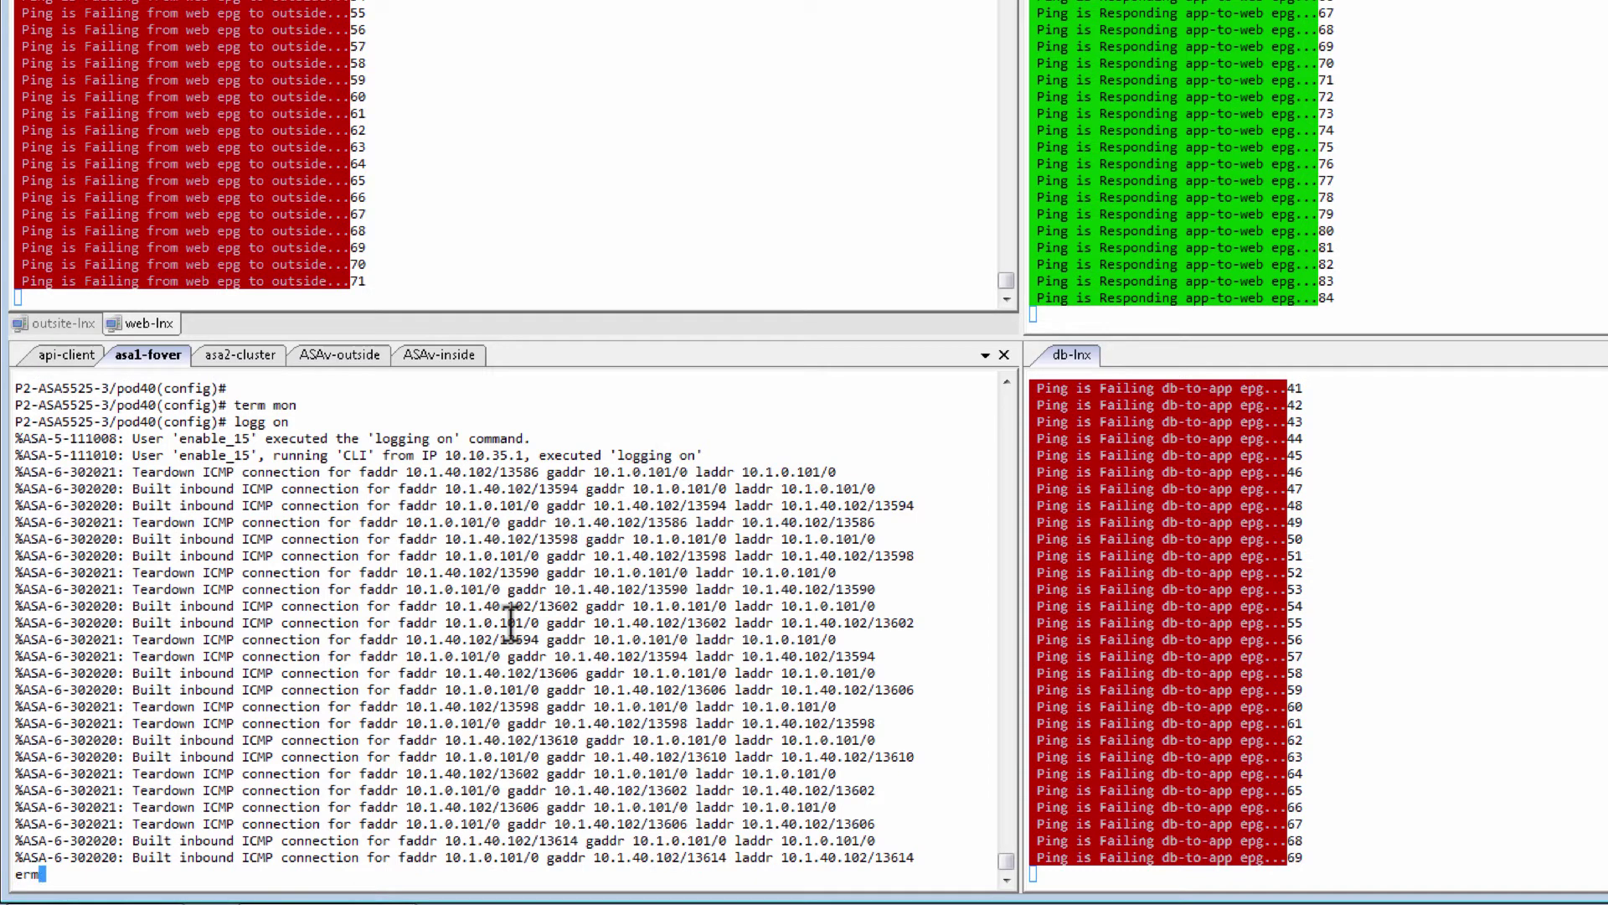
{"action": "key", "text": "Return"}
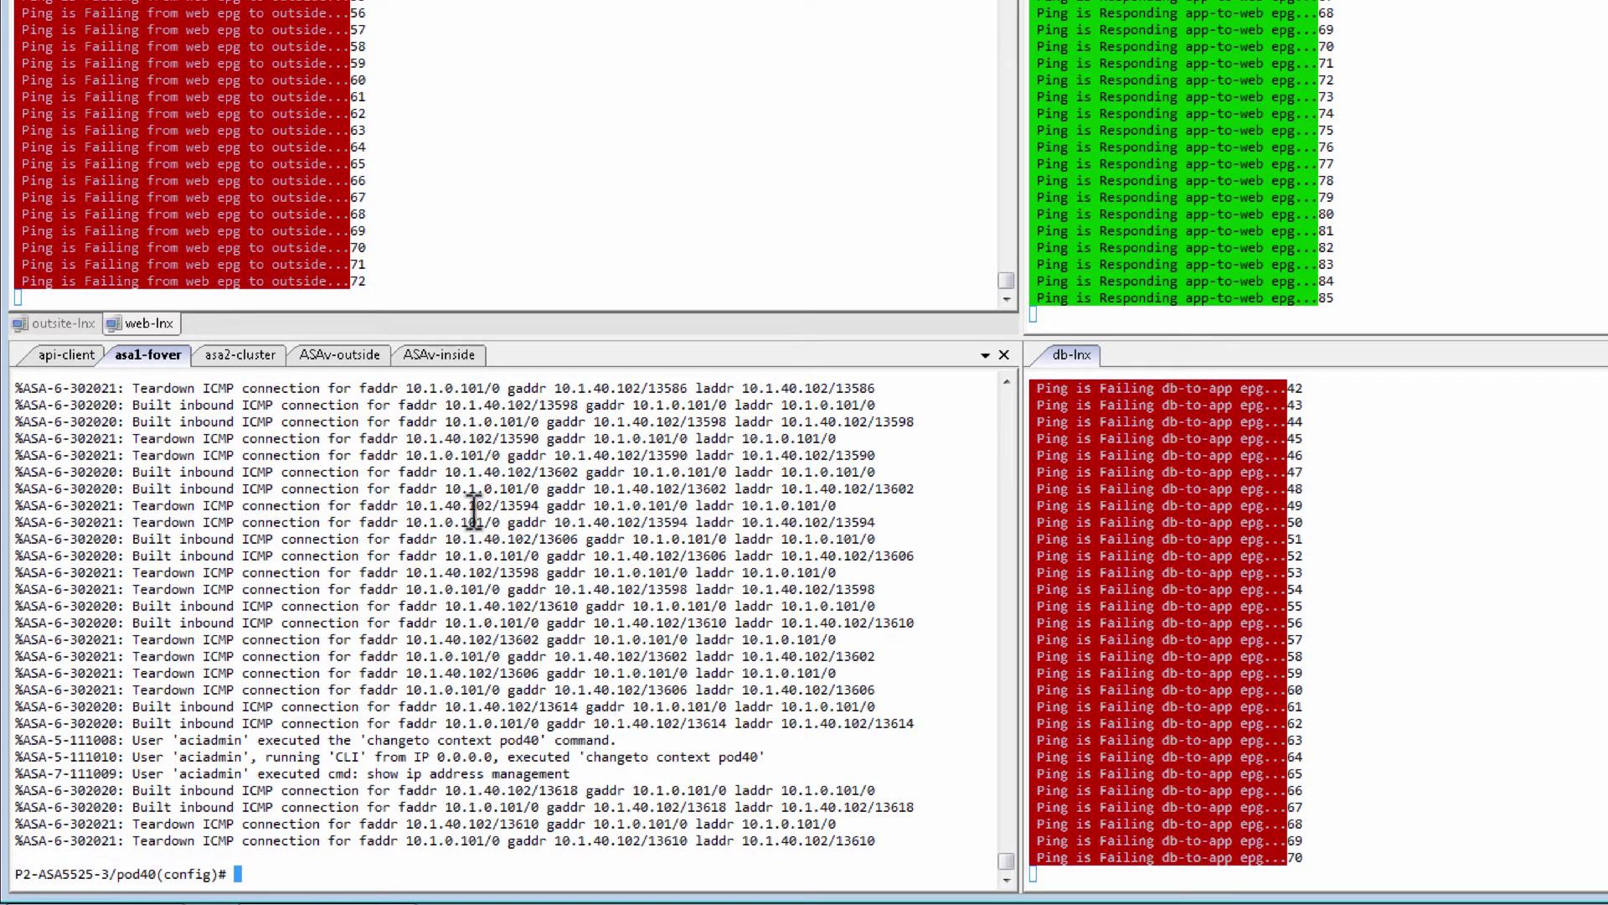
Run 'sh ip' on asa2-cluster, showing internalIf 10.40.0.10 and externalIf 10.50.0.10
{"action": "left_click", "coordinate": [223, 356]}
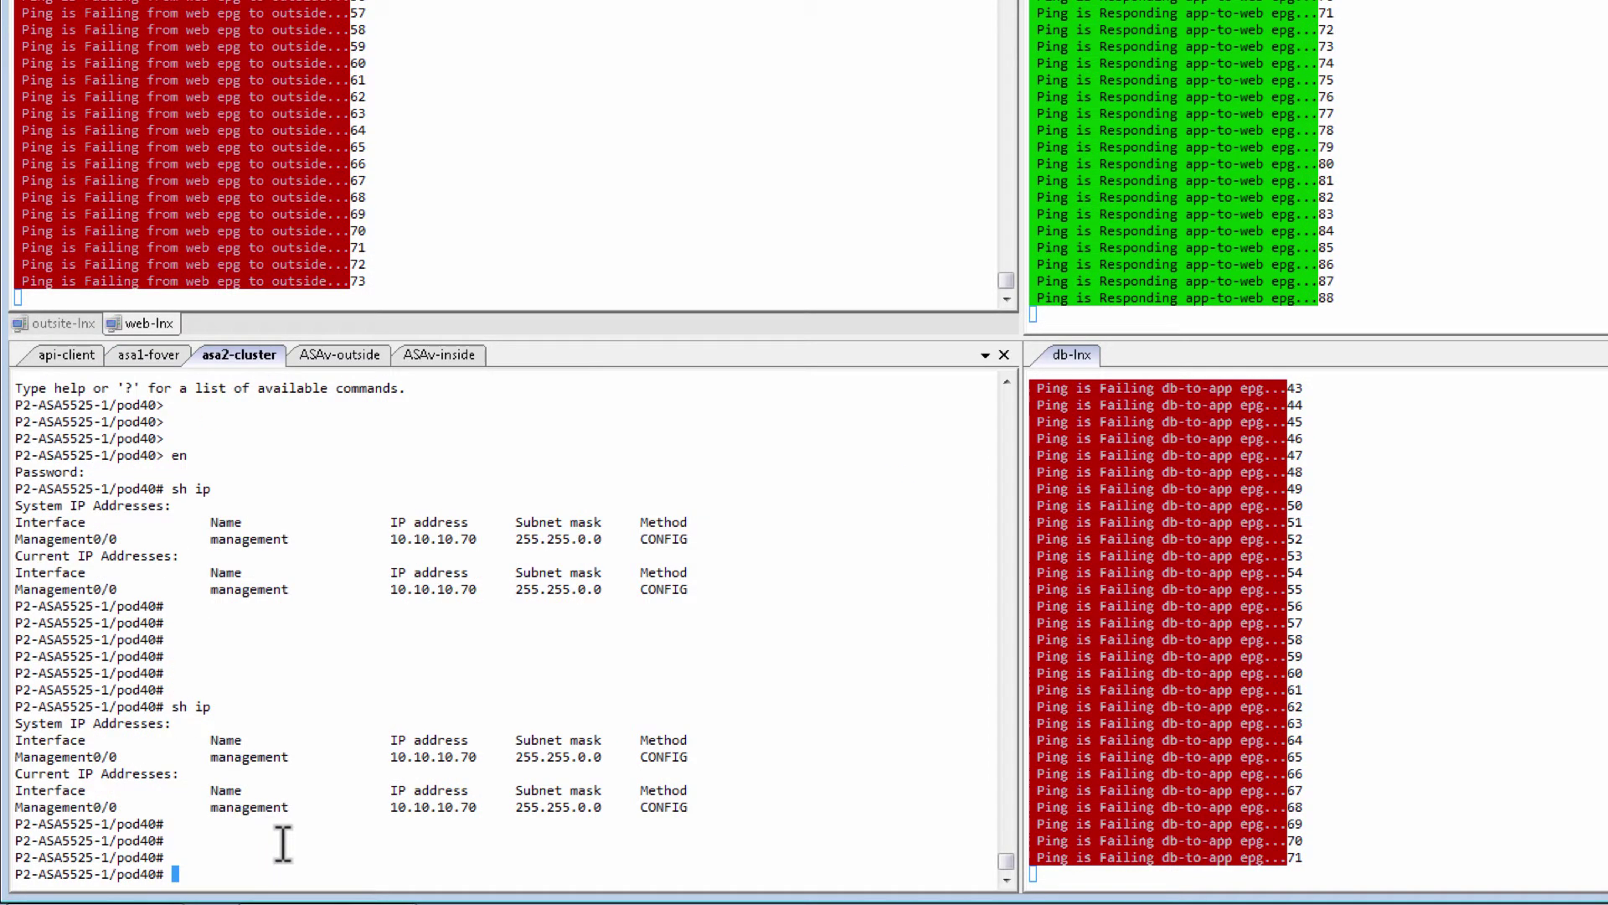
{"action": "type", "text": "sh ip"}
{"action": "key", "text": "Return"}
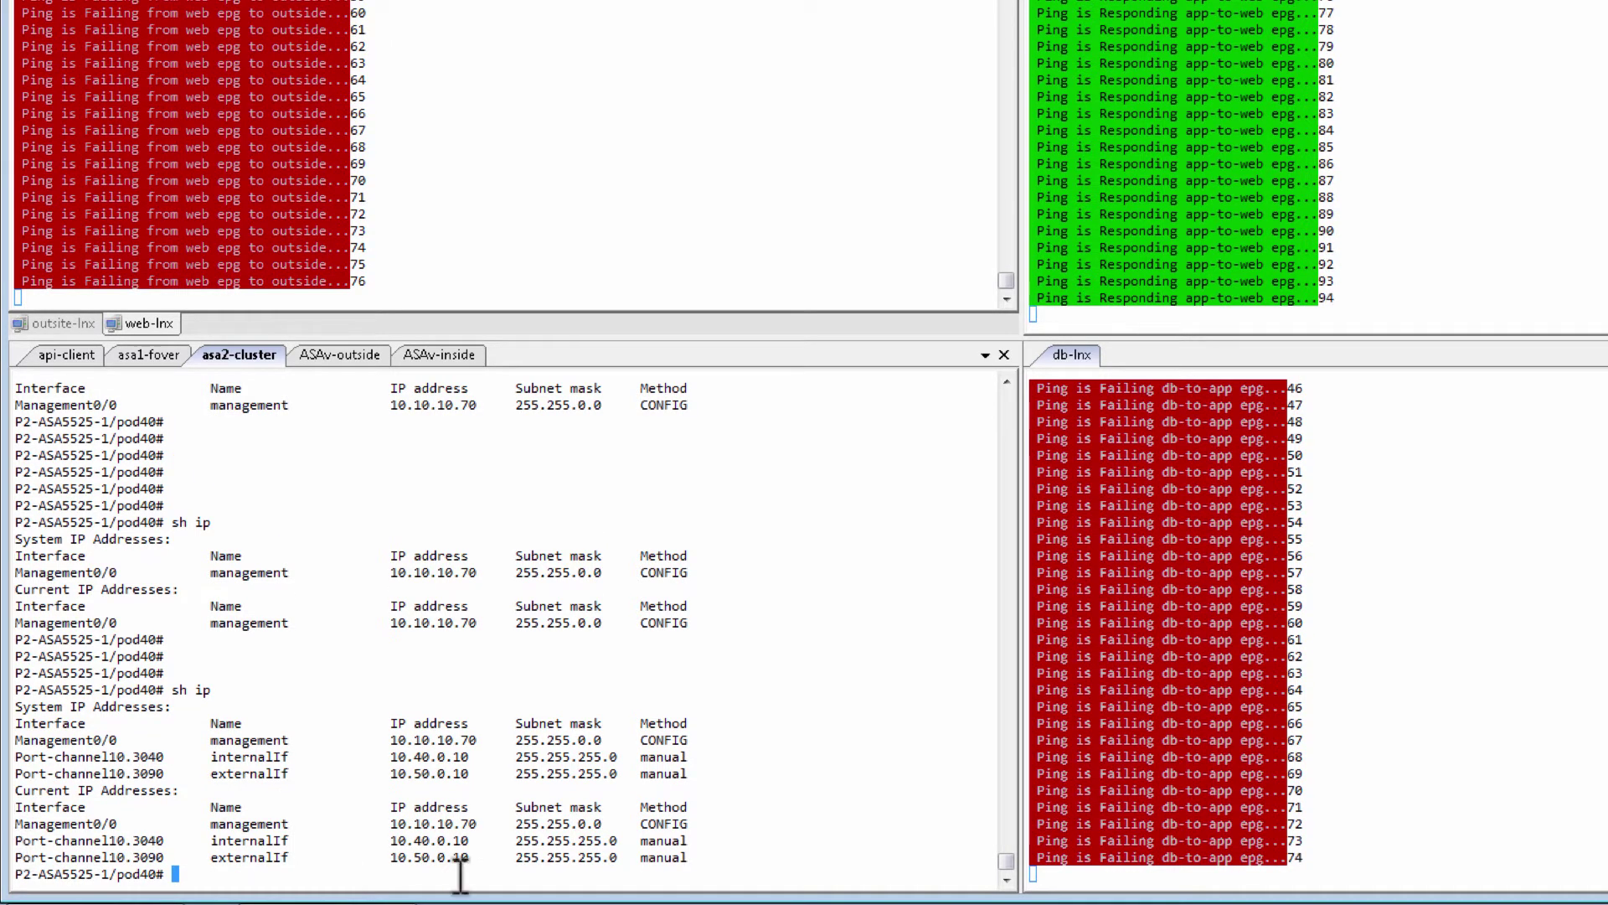
Display the pod40 routing table twice with 'sh route' to see the OSPF-learned routes
{"action": "type", "text": "sh route"}
{"action": "key", "text": "Return"}
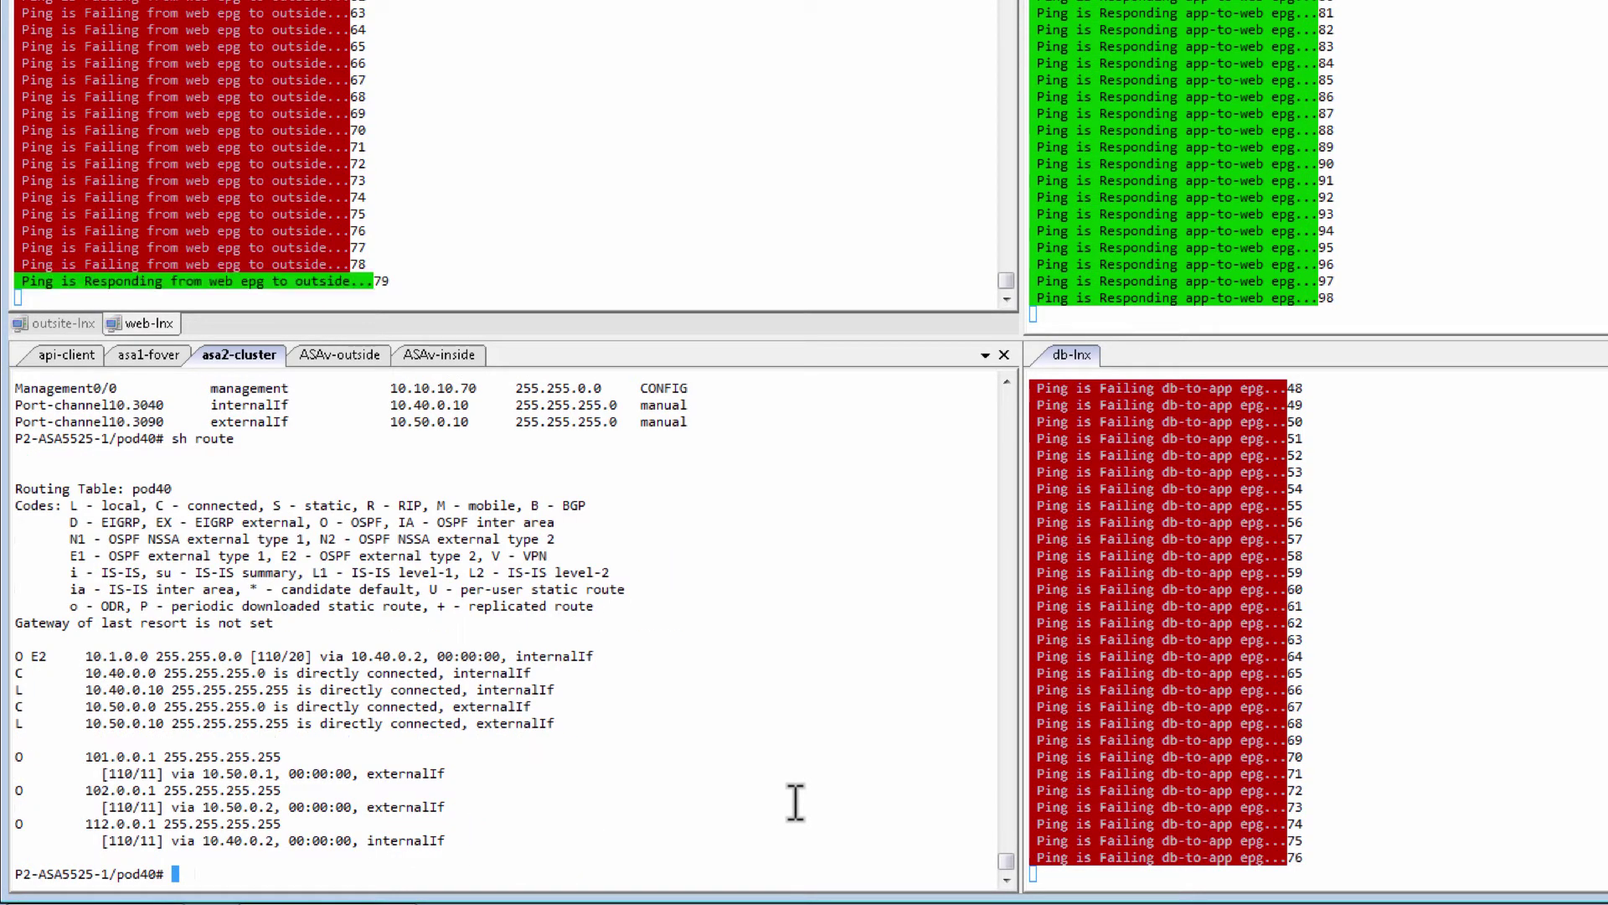
{"action": "key", "text": "Return"}
{"action": "key", "text": "Return"}
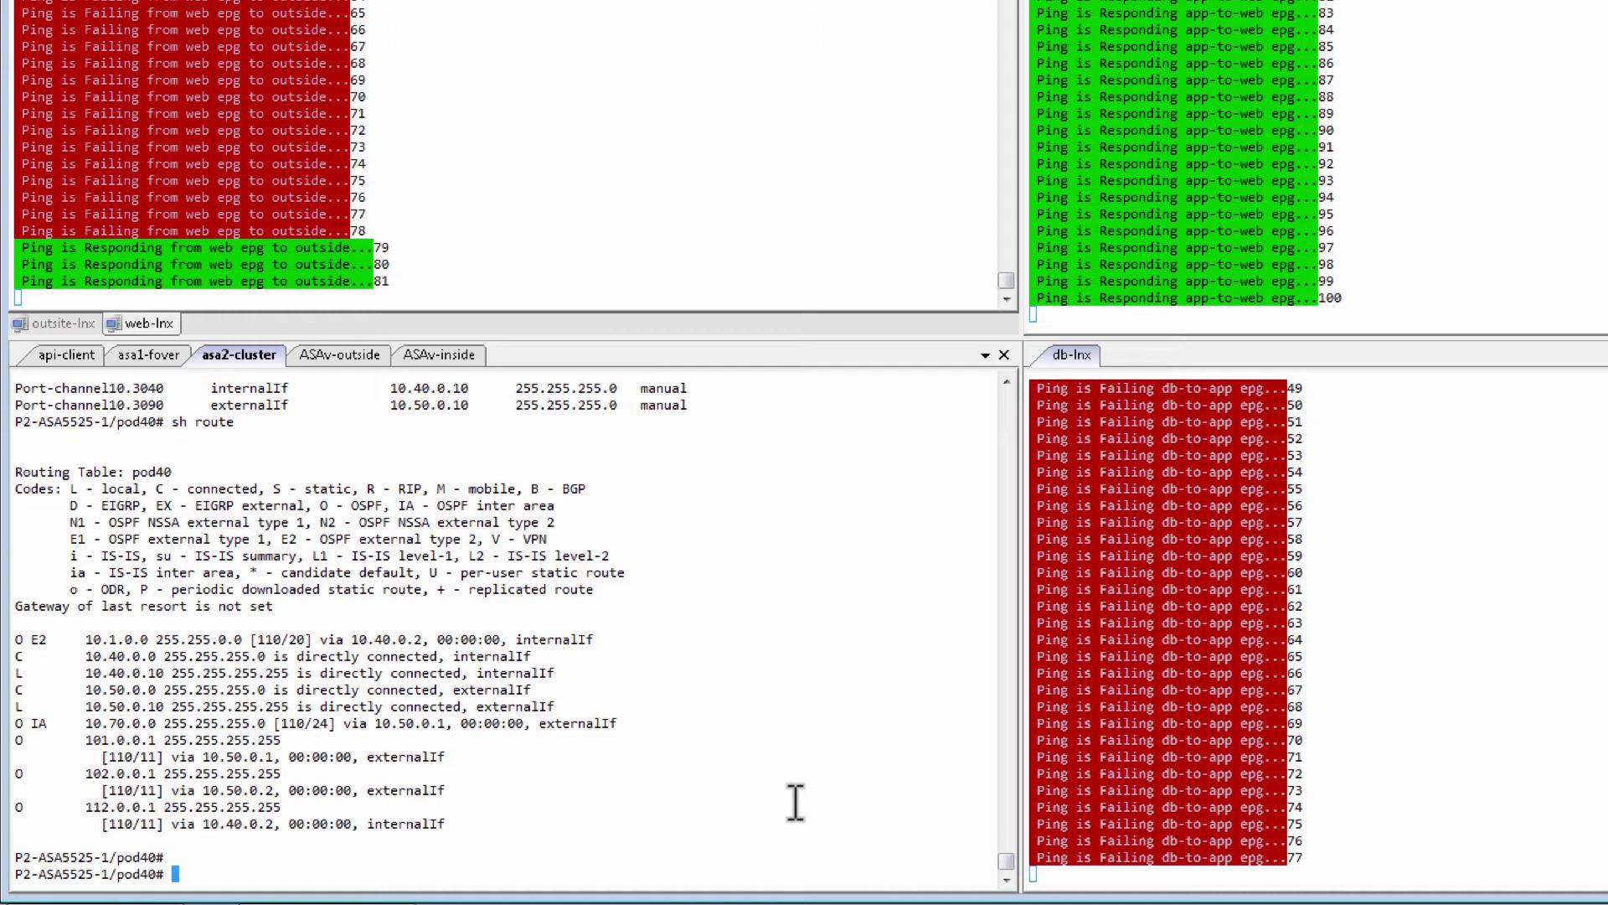
{"action": "key", "text": "Up"}
{"action": "key", "text": "Return"}
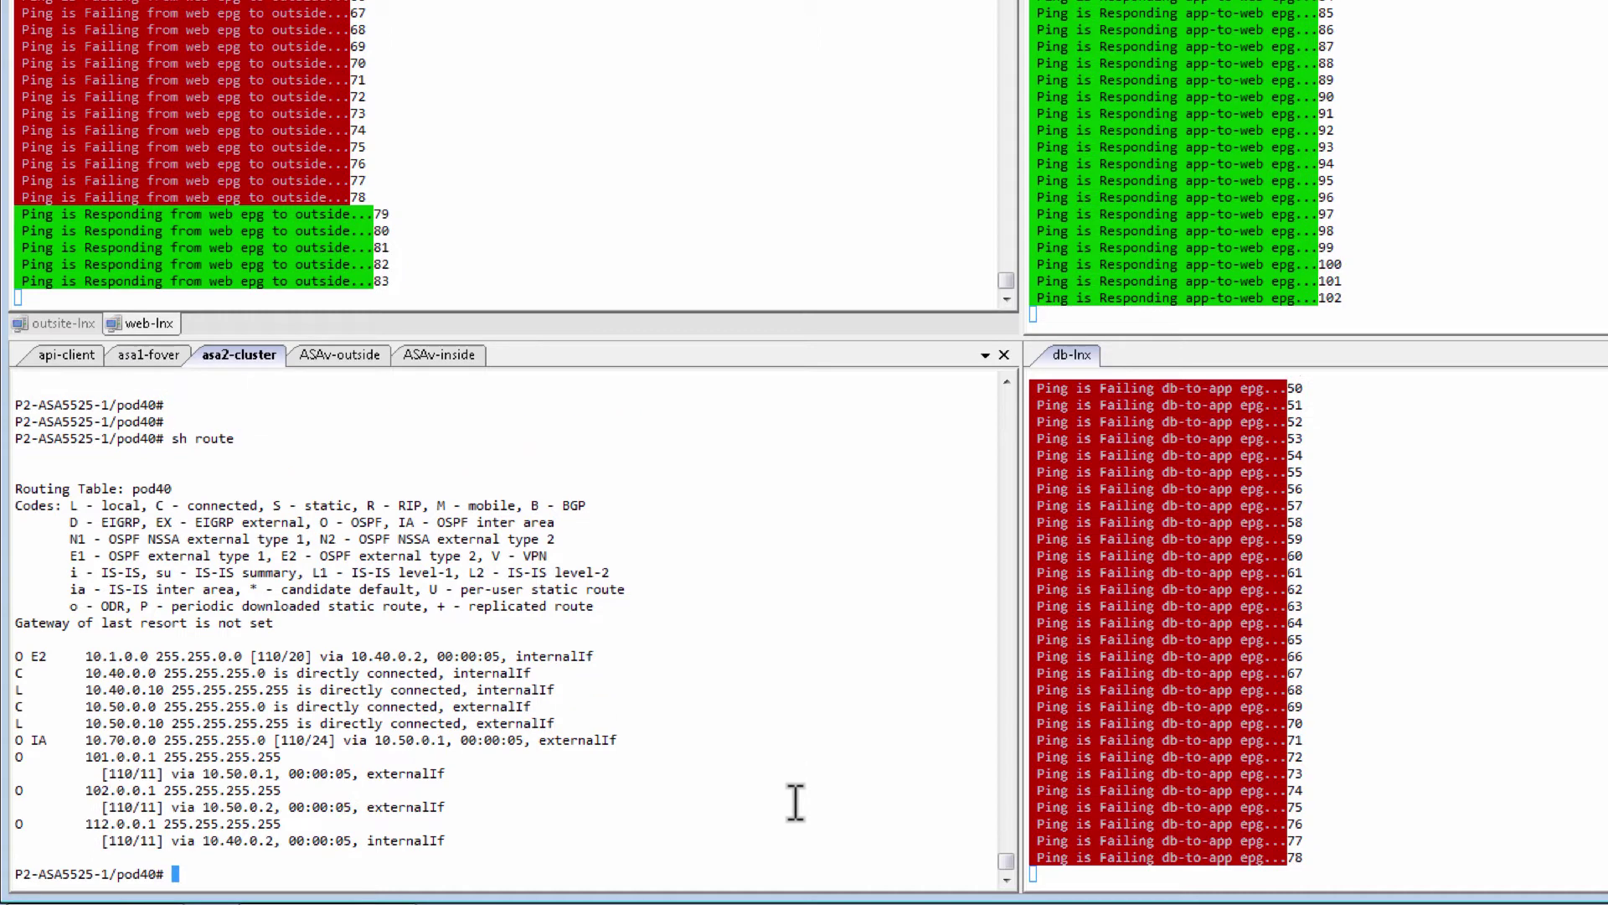